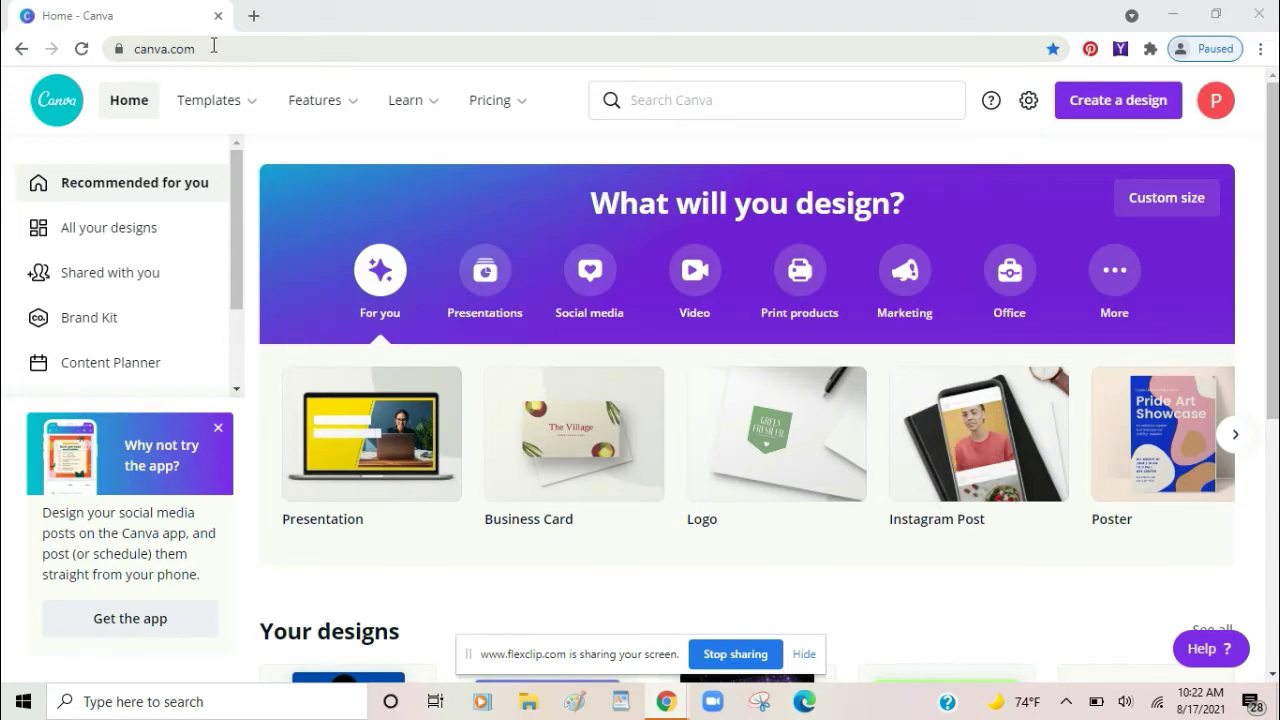
pyautogui.moveTo(315, 100)
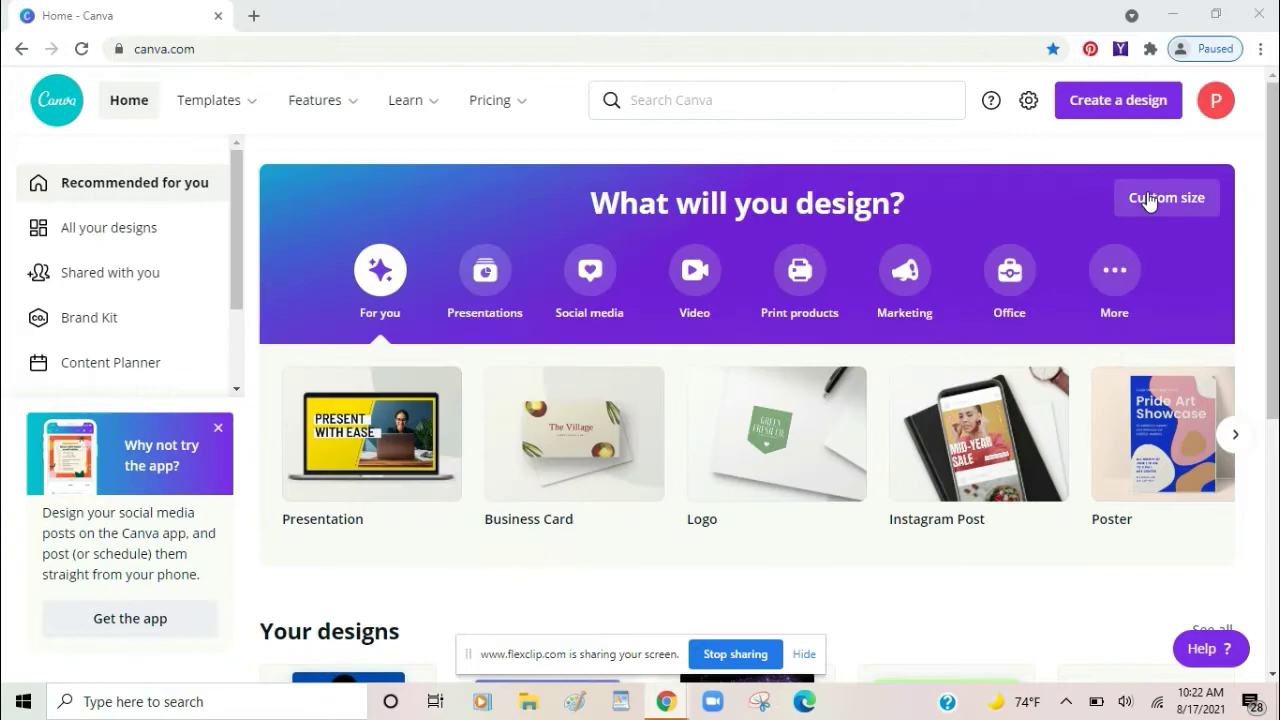
pyautogui.click(1149, 200)
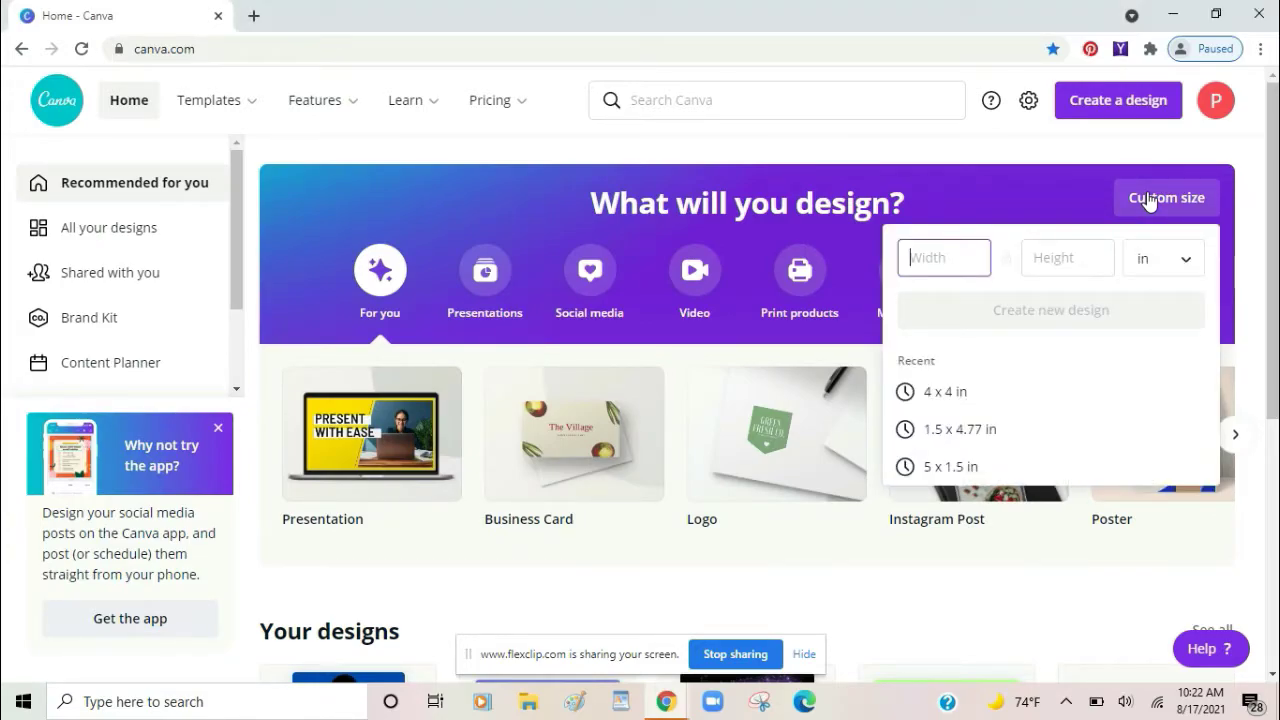
pyautogui.click(1167, 262)
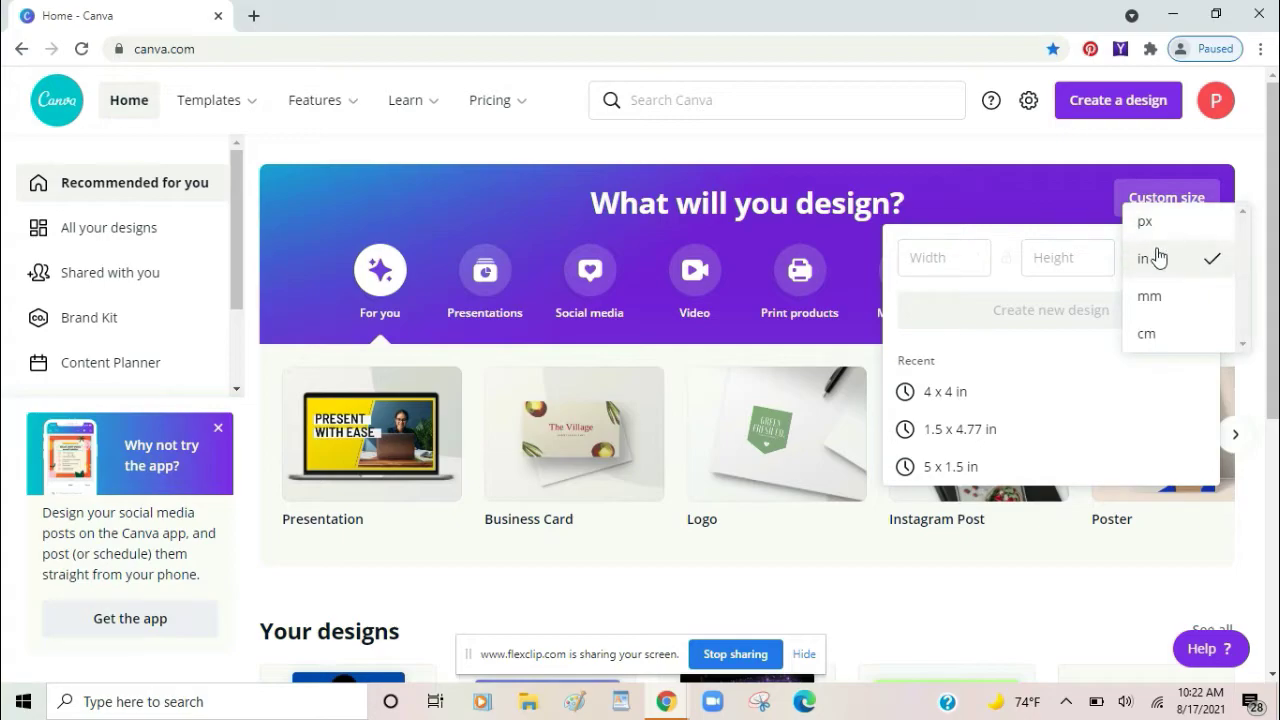
pyautogui.click(1157, 258)
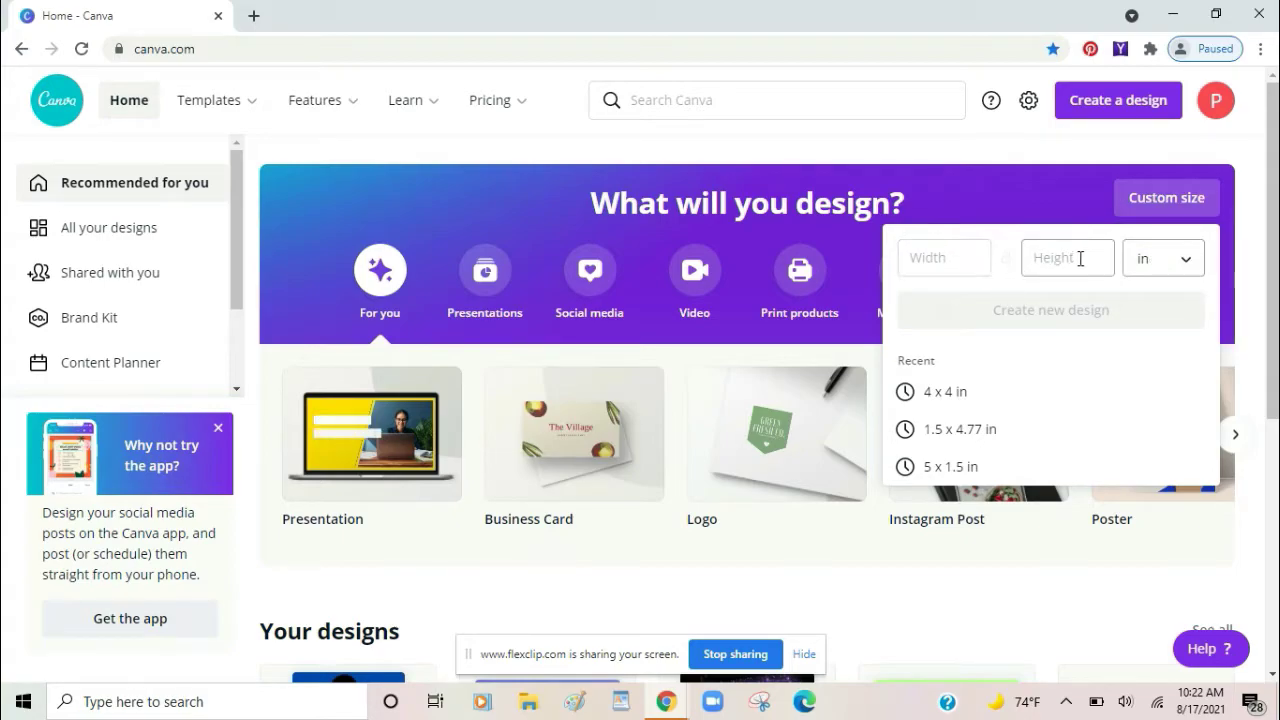
pyautogui.click(1126, 153)
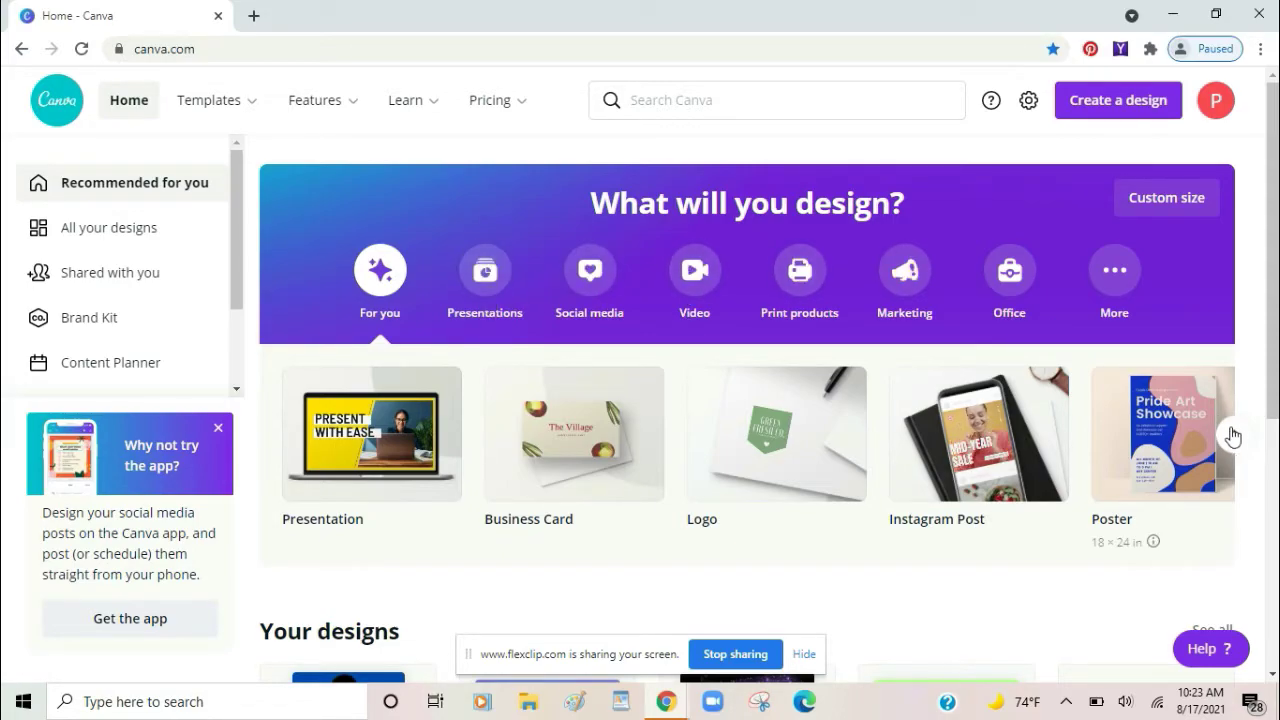
# - Look through the suggested design types and create a blank 3.5 × 2 in Business Card design
pyautogui.click(1235, 434)
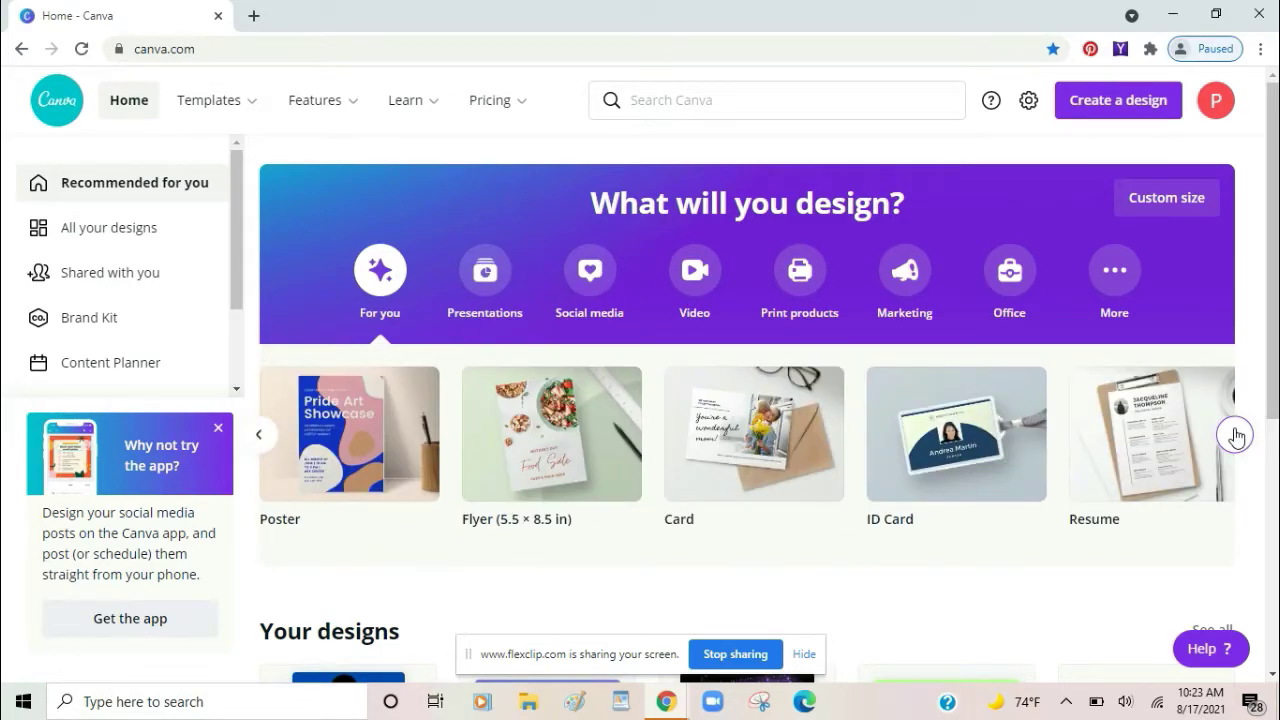
pyautogui.click(257, 435)
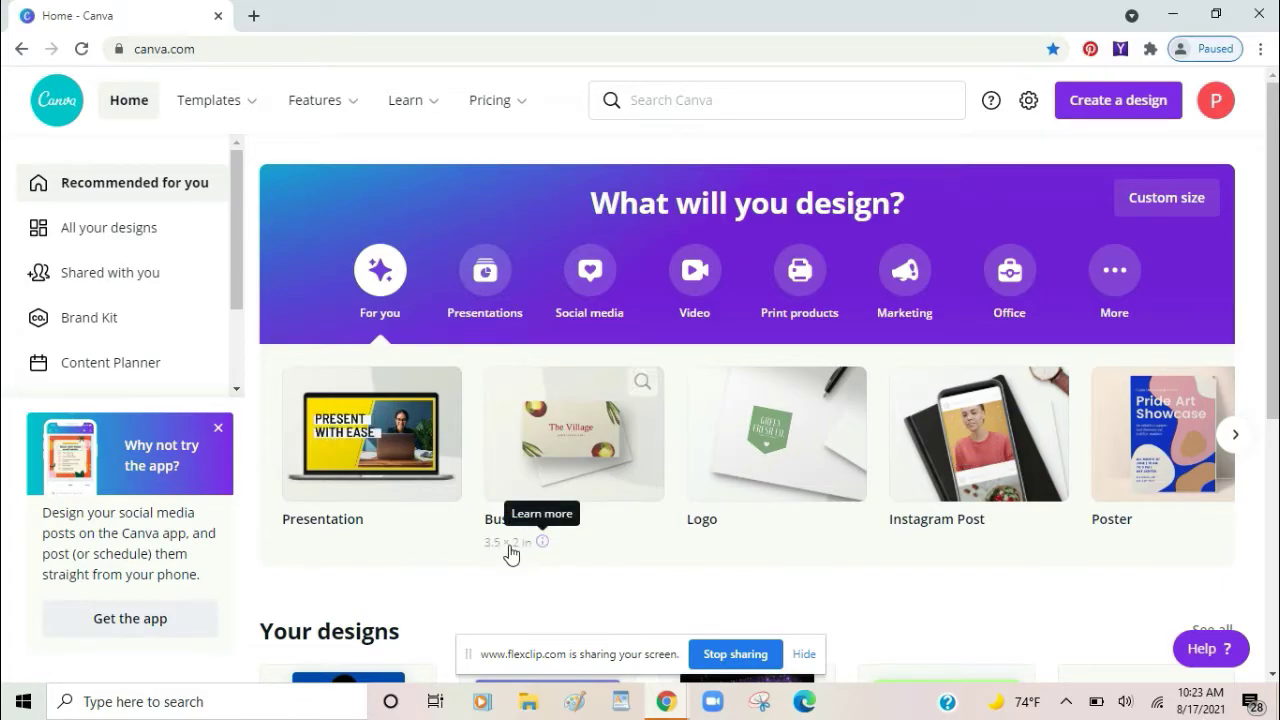
pyautogui.click(565, 460)
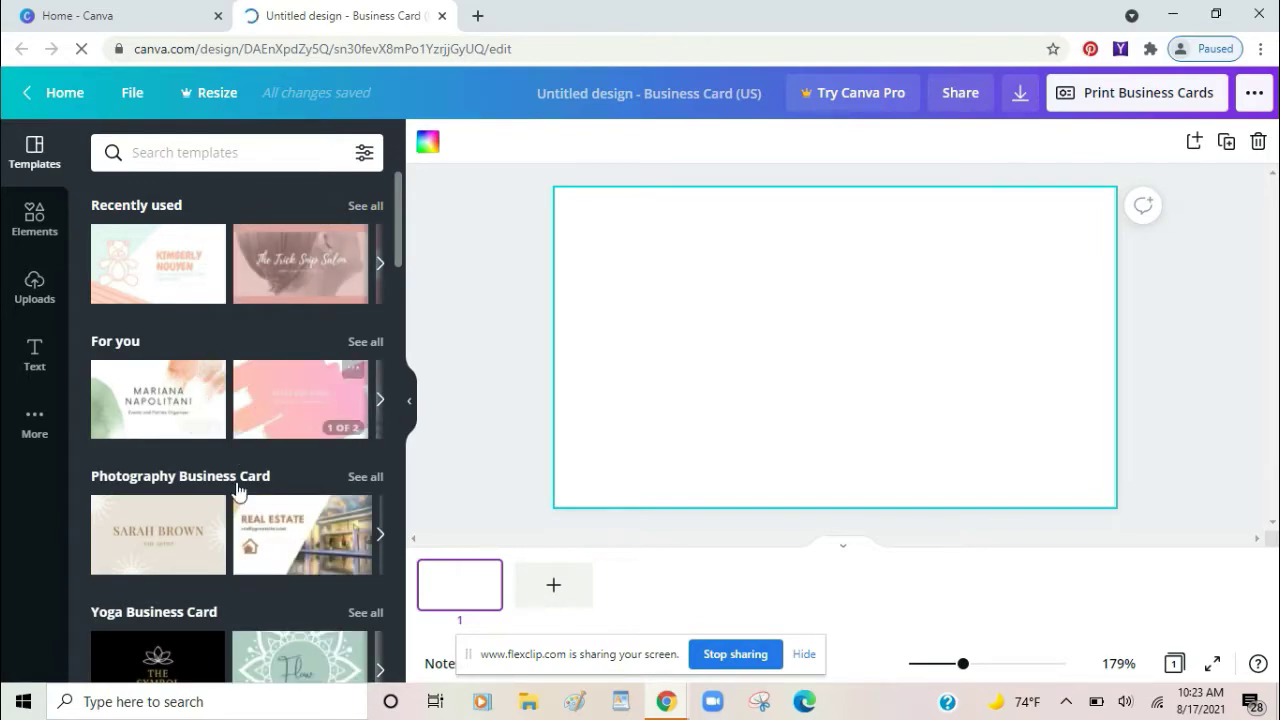
# - Browse the business card templates by category, including catering, nail art, barber, tattoo and makeup artist designs
pyautogui.moveTo(400, 245); pyautogui.dragTo(409, 390)
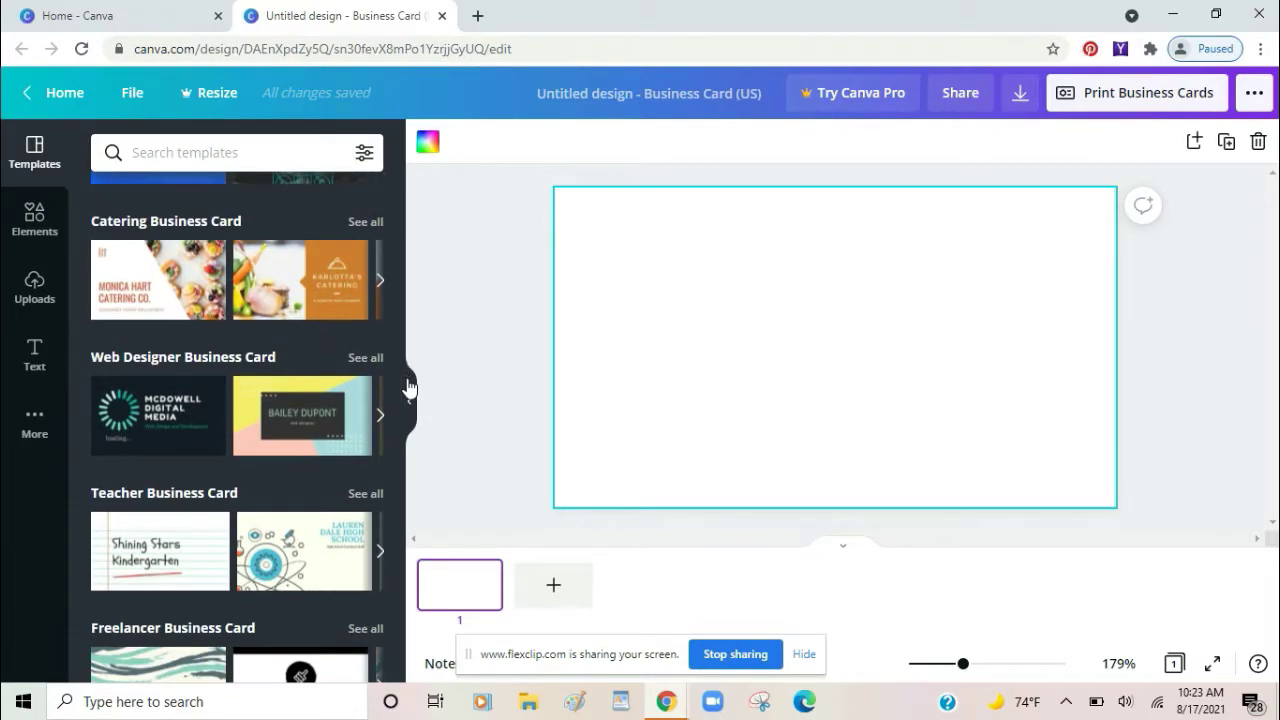
pyautogui.click(381, 287)
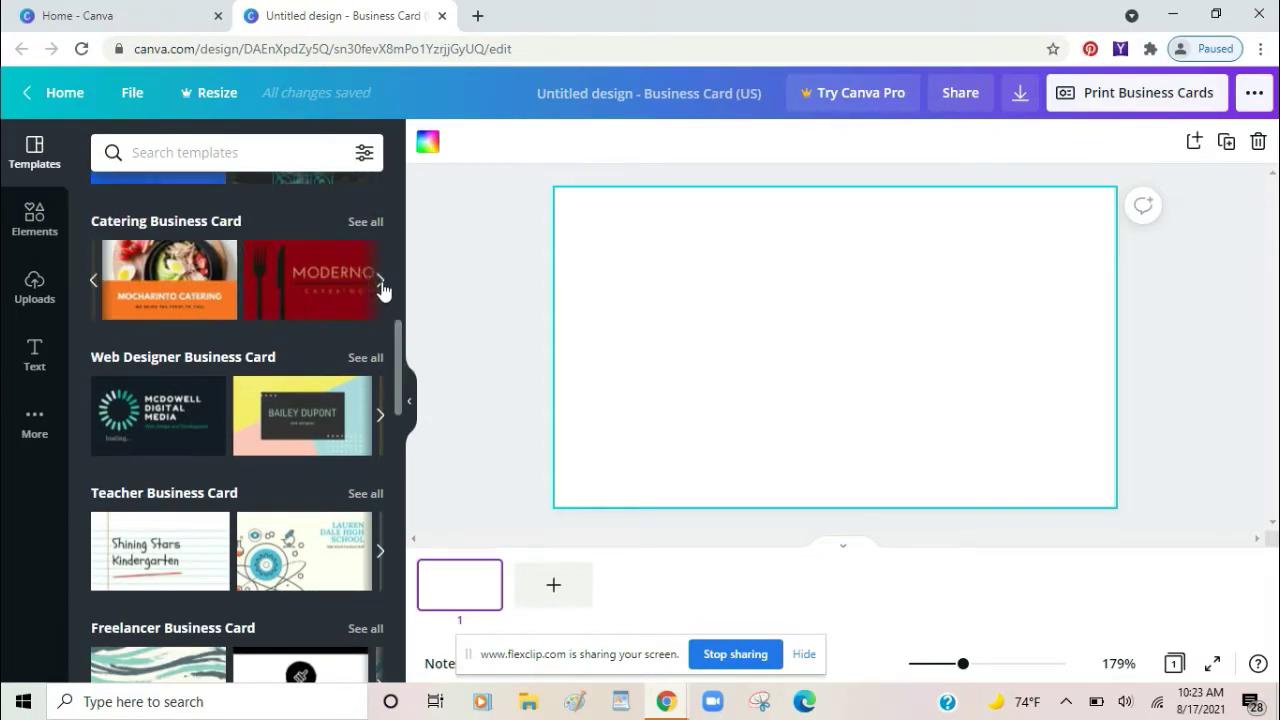
pyautogui.click(381, 287)
pyautogui.moveTo(396, 367); pyautogui.dragTo(408, 593)
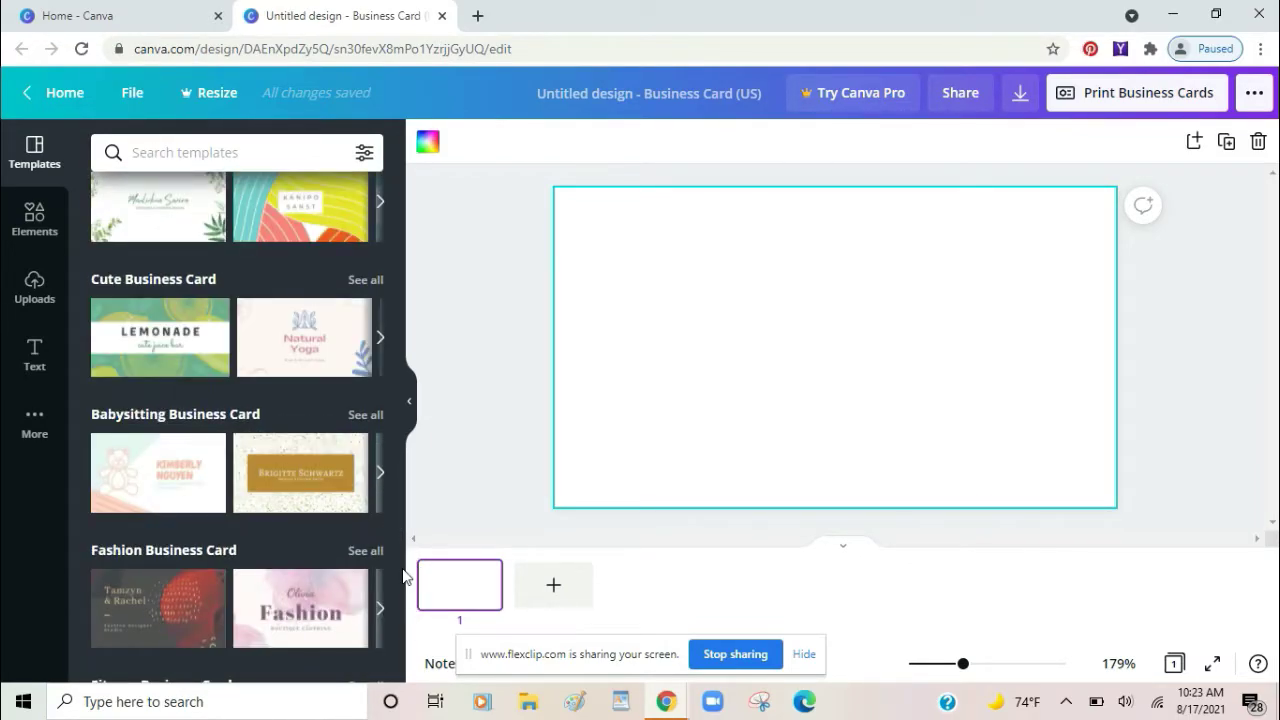
pyautogui.moveTo(399, 445); pyautogui.dragTo(399, 507)
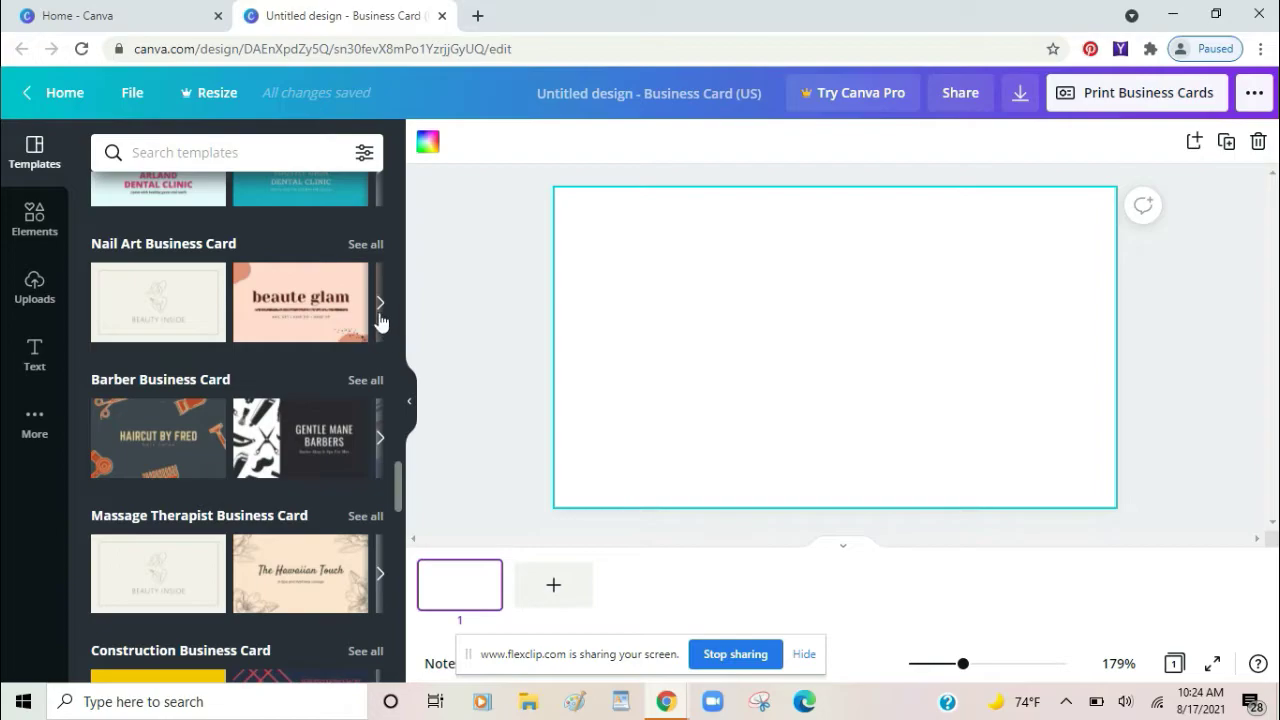
pyautogui.click(380, 316)
pyautogui.click(380, 318)
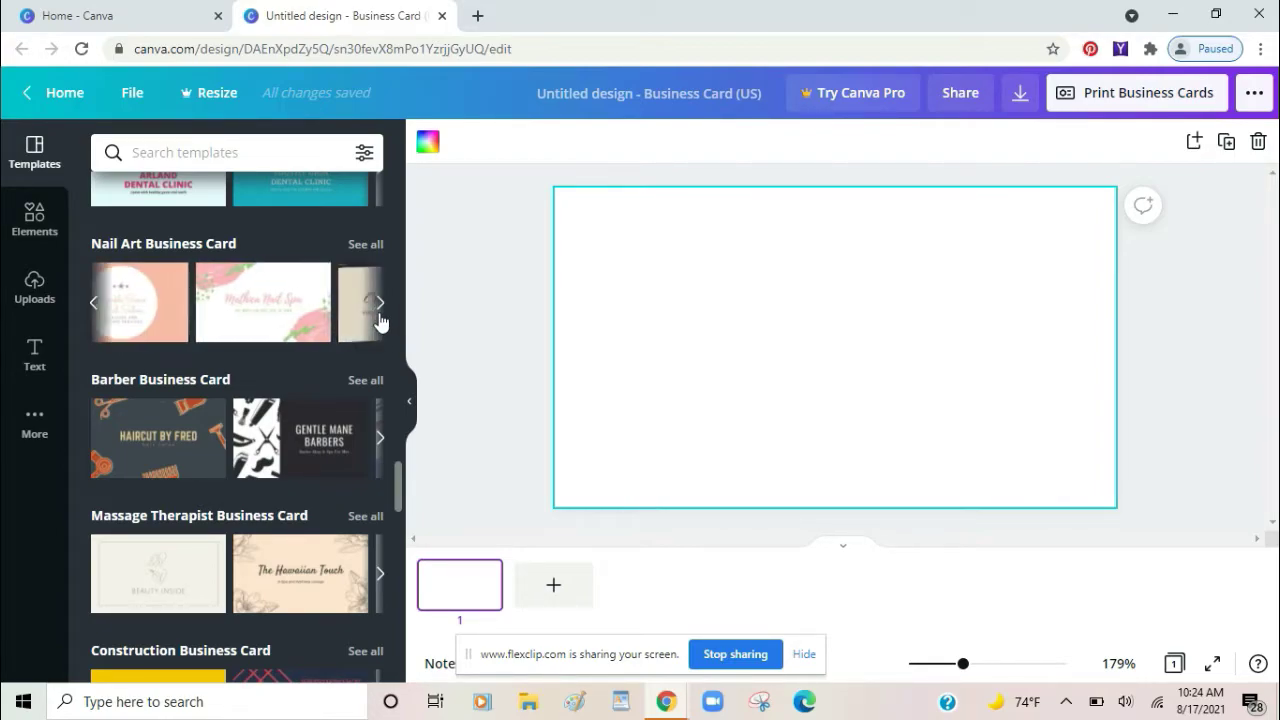
pyautogui.click(382, 436)
pyautogui.click(381, 437)
pyautogui.moveTo(403, 494); pyautogui.dragTo(405, 530)
pyautogui.scroll(-3, 403, 530)
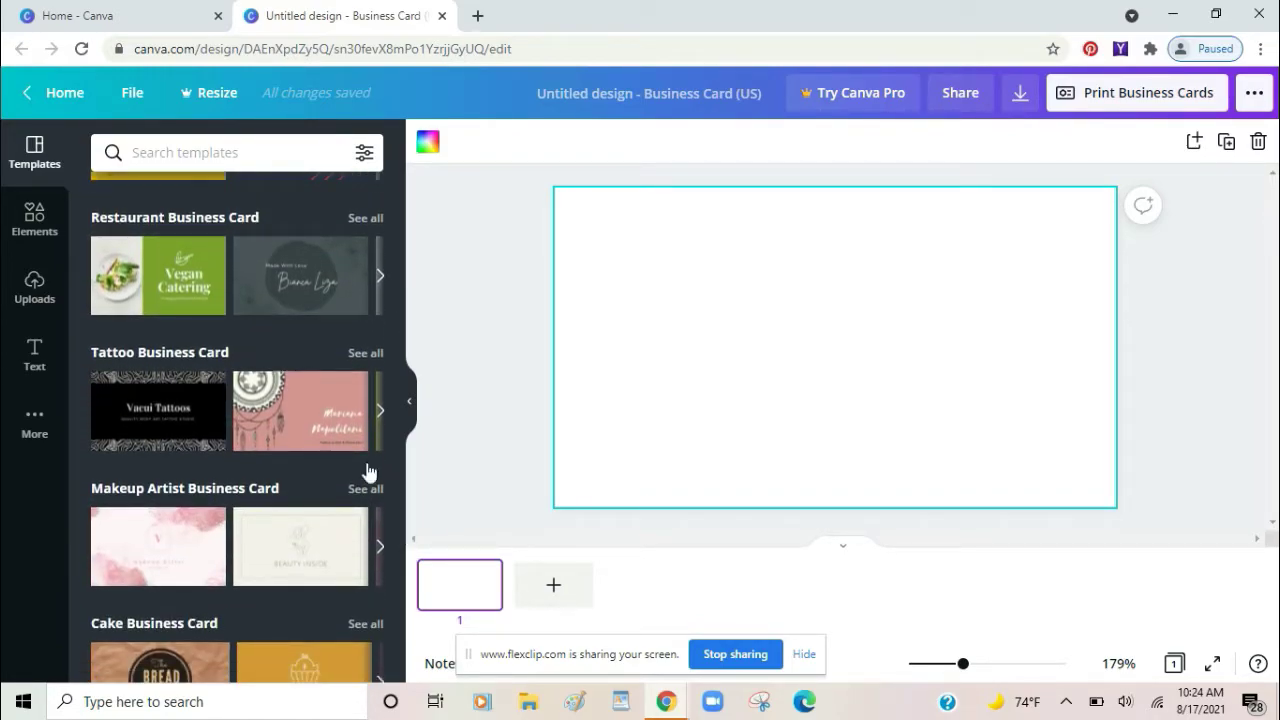
pyautogui.click(379, 411)
pyautogui.click(376, 412)
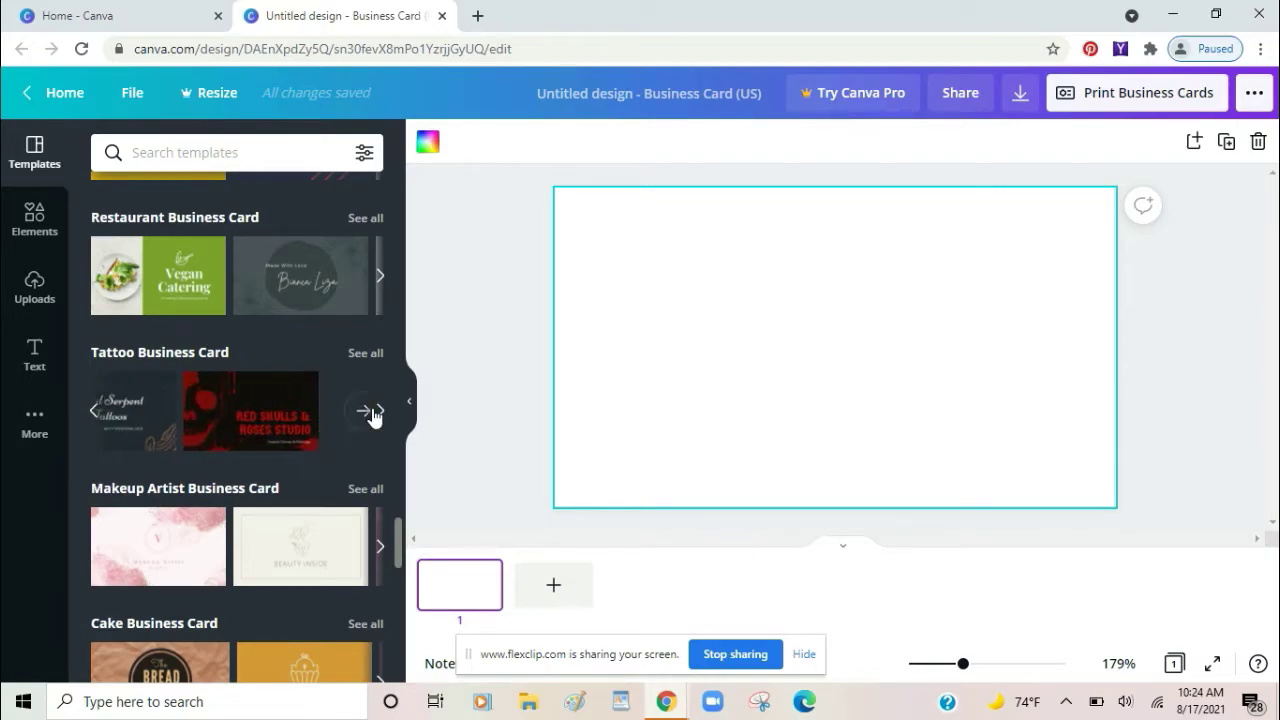
pyautogui.click(378, 548)
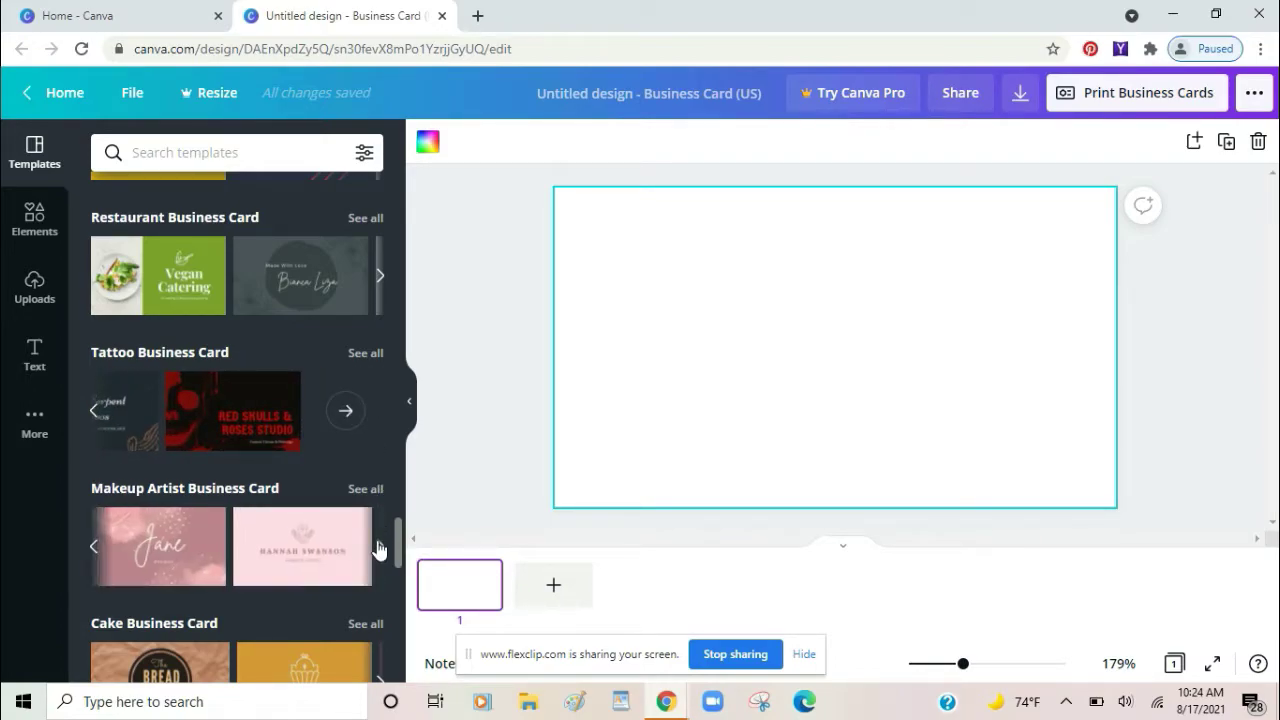
pyautogui.click(378, 548)
pyautogui.moveTo(398, 545)
pyautogui.mouseDown()
pyautogui.moveTo(400, 588)
pyautogui.moveTo(385, 446)
pyautogui.moveTo(391, 186)
pyautogui.mouseUp()
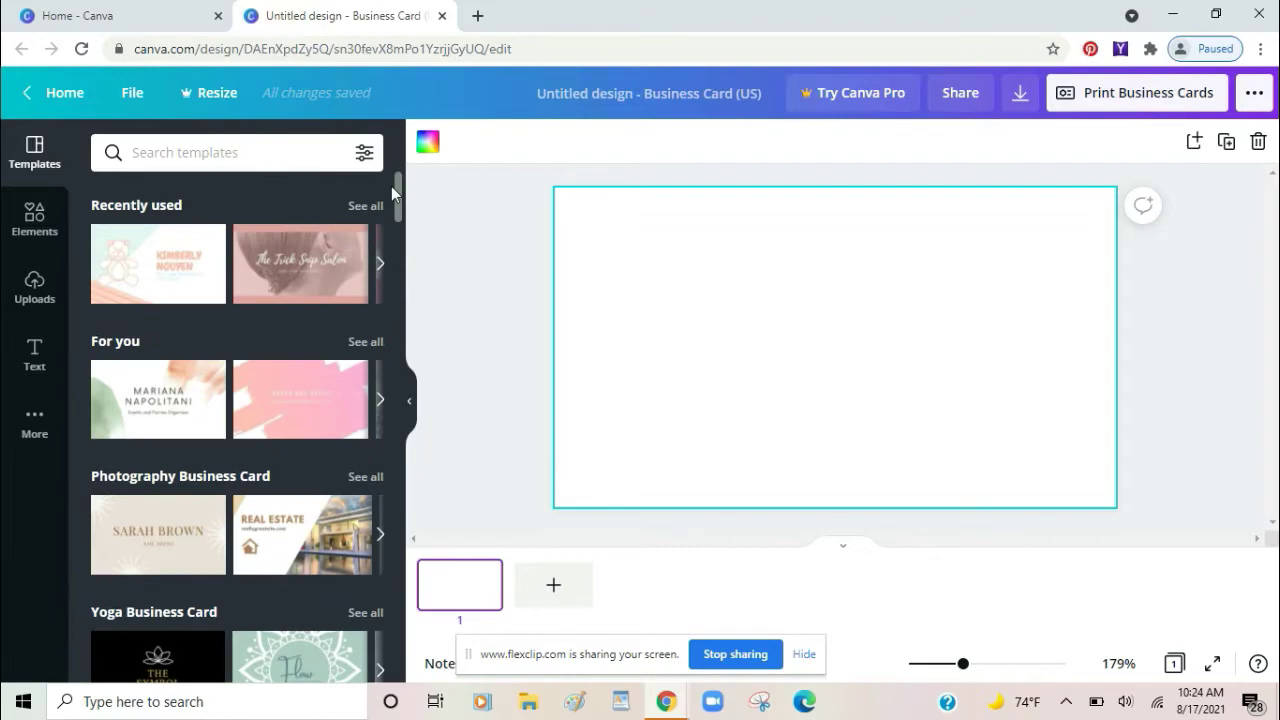
pyautogui.click(457, 214)
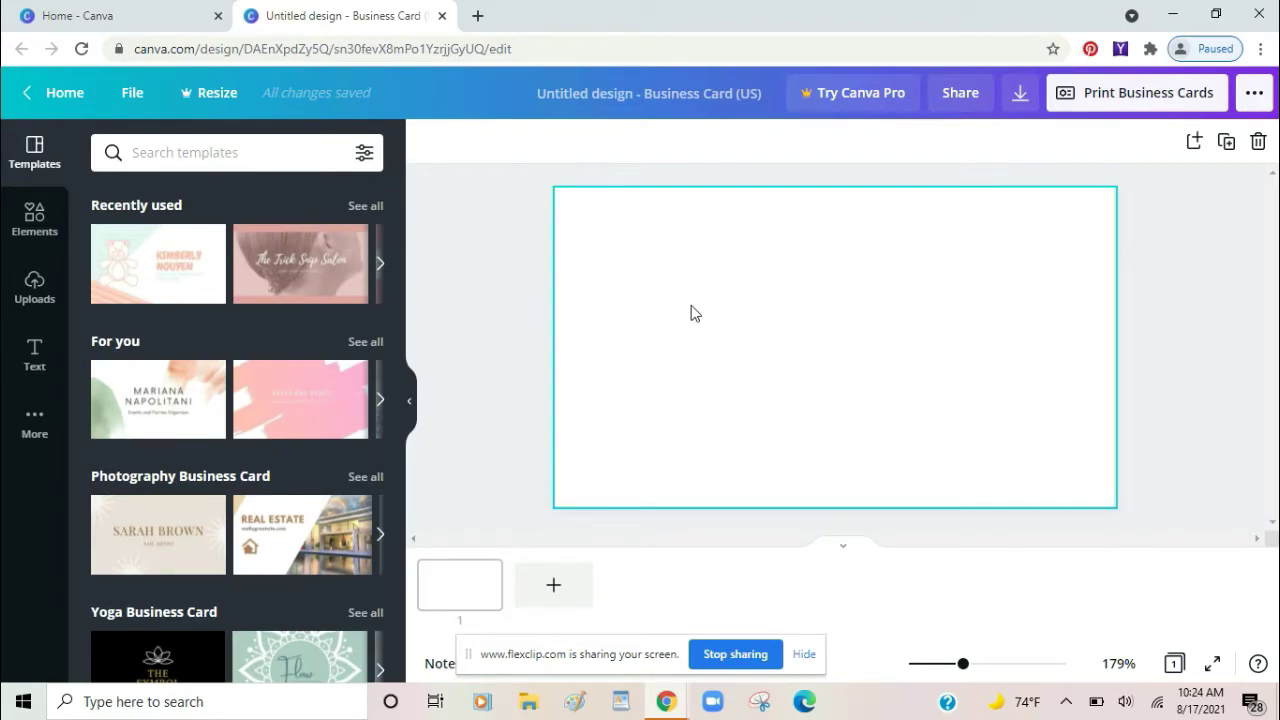
# - Open the uploaded media and examine the upload sources, including the device's Desktop files, without uploading anything
pyautogui.click(55, 296)
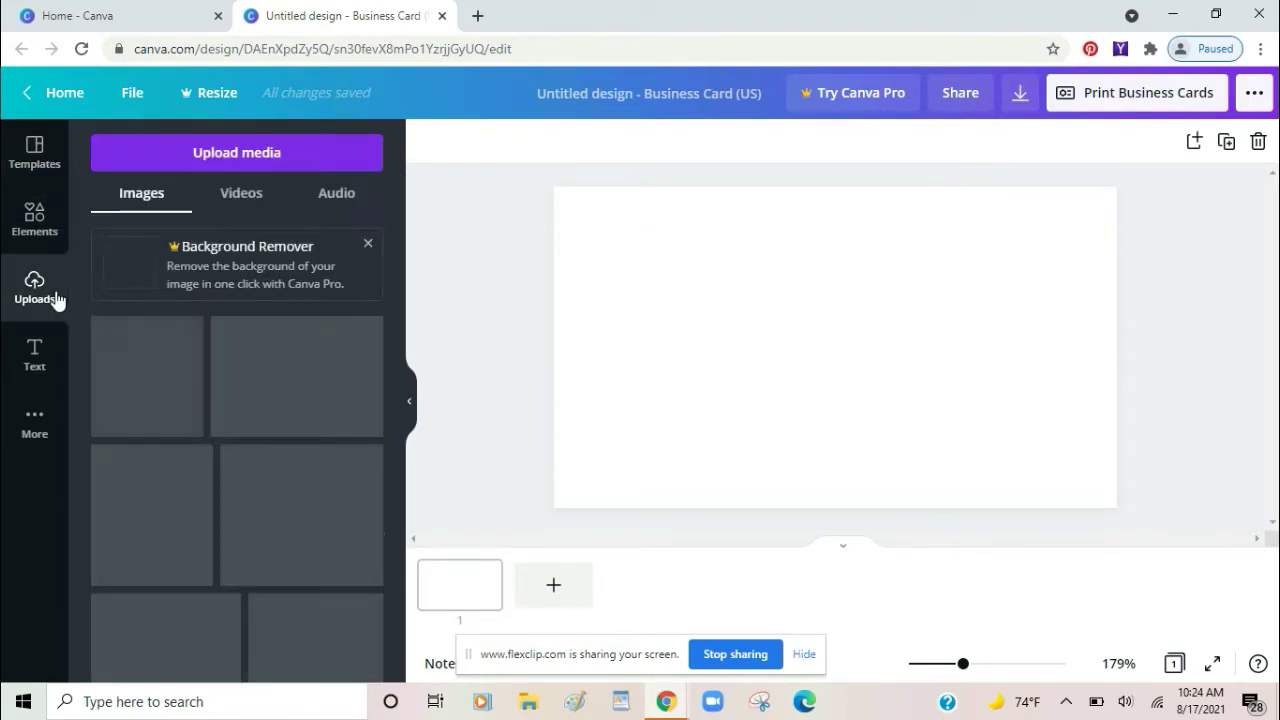
pyautogui.click(183, 152)
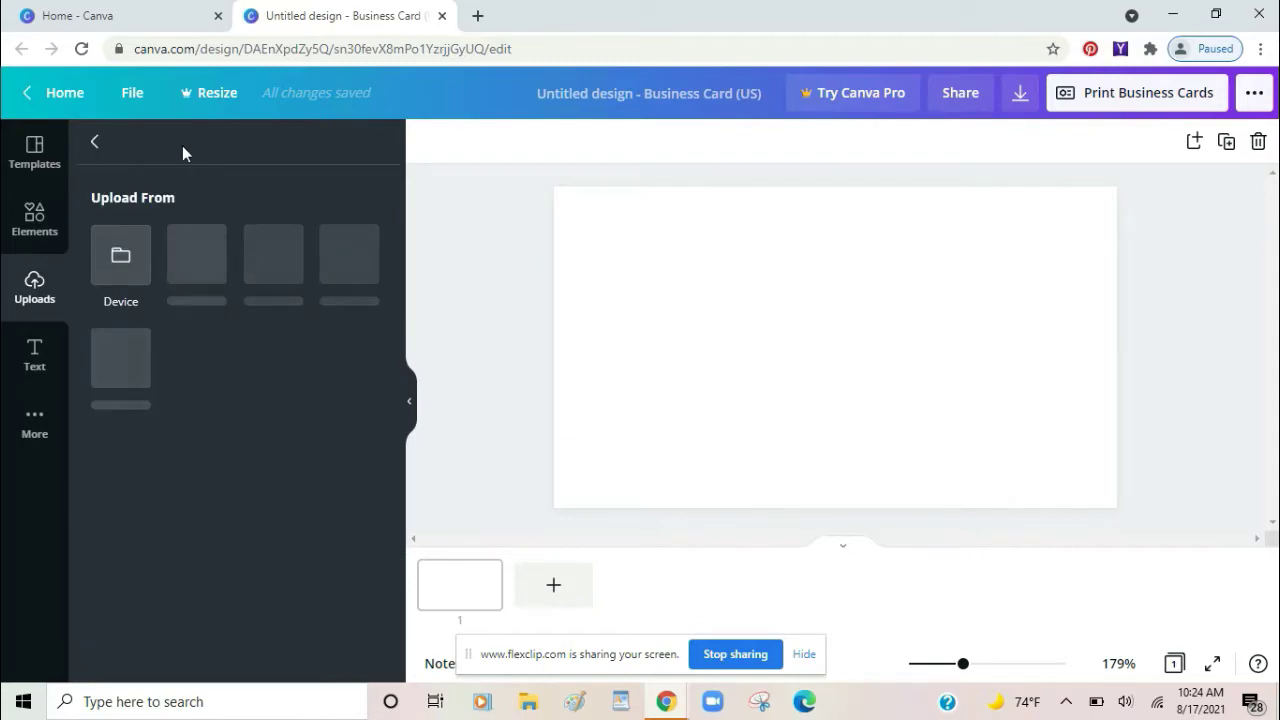
pyautogui.click(95, 142)
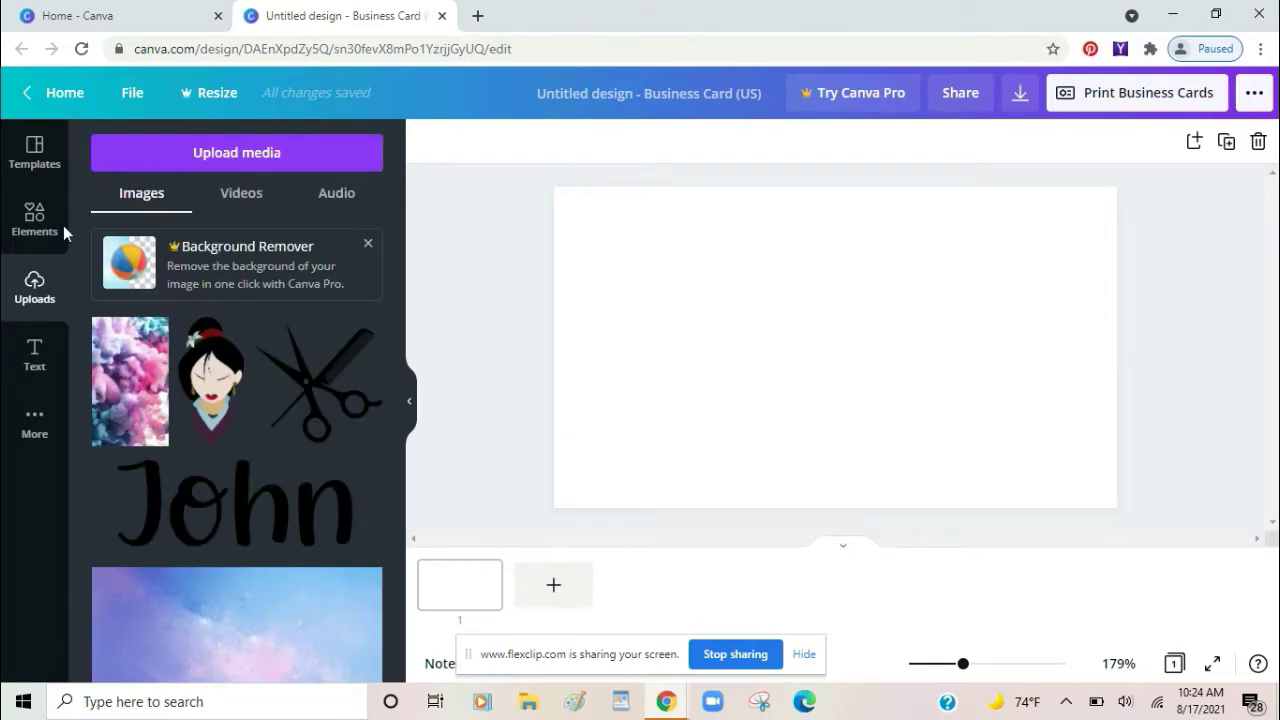
pyautogui.click(163, 166)
pyautogui.click(141, 252)
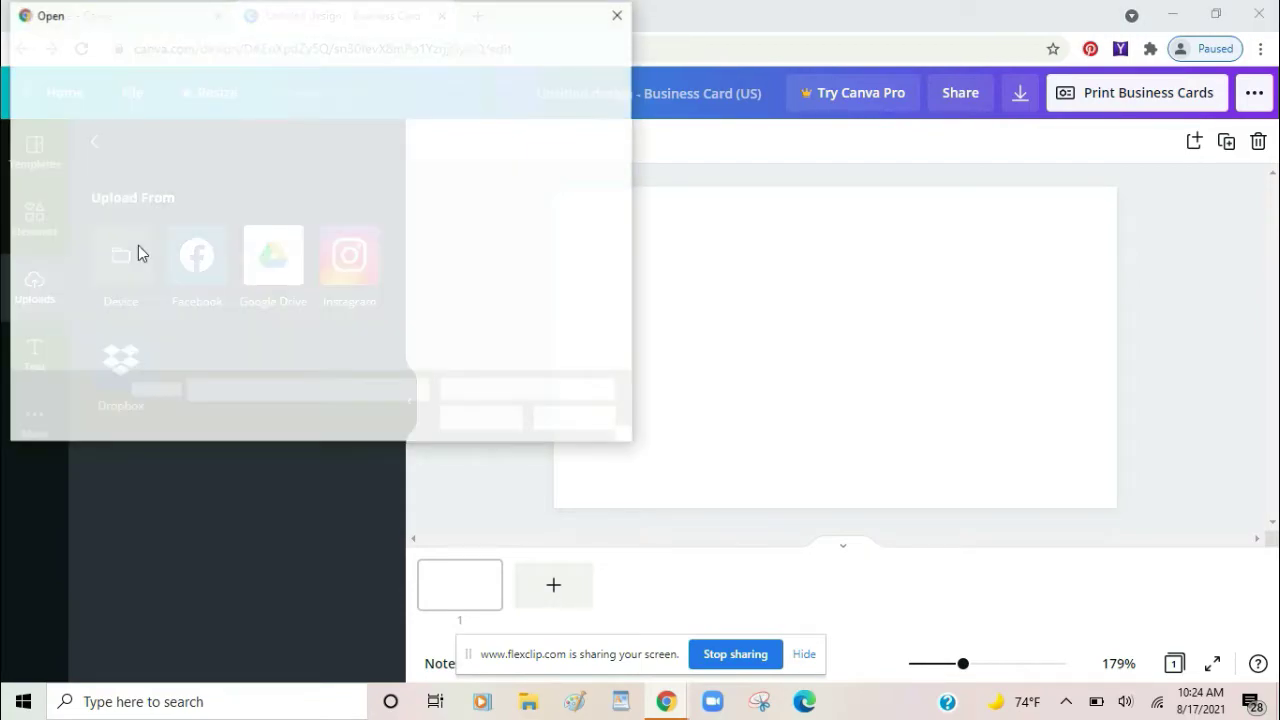
pyautogui.click(530, 182)
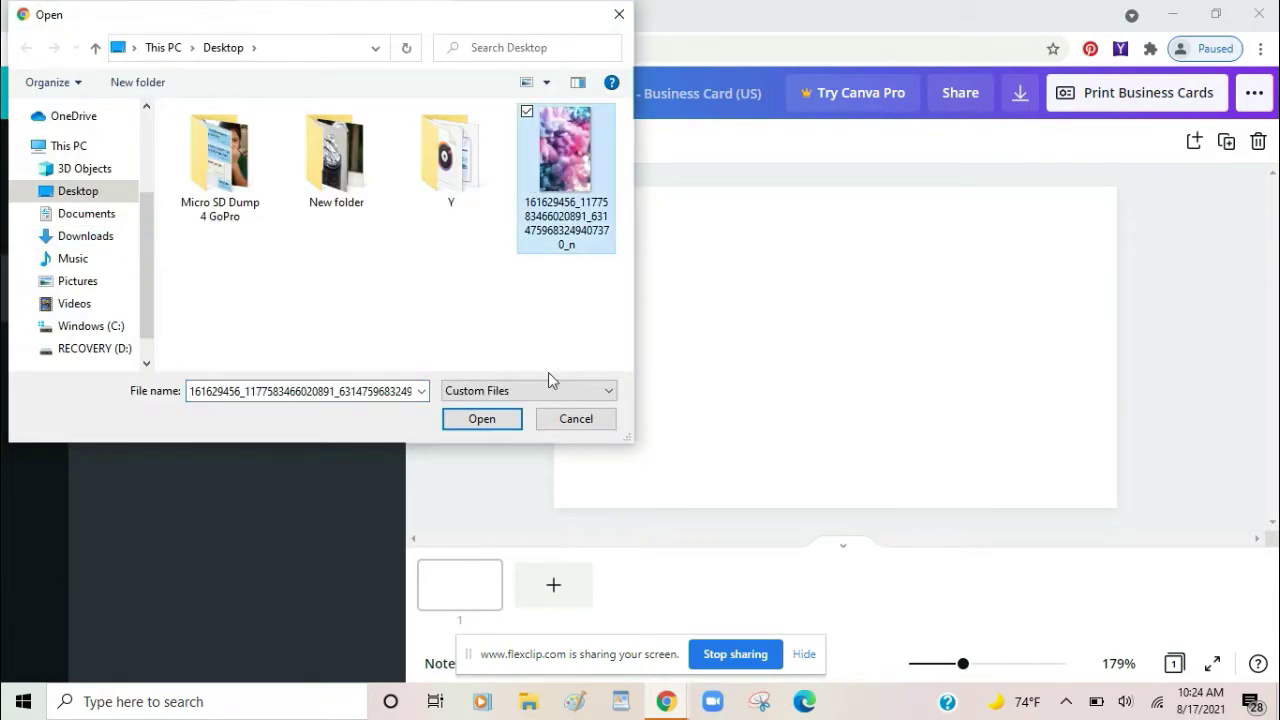
pyautogui.click(550, 419)
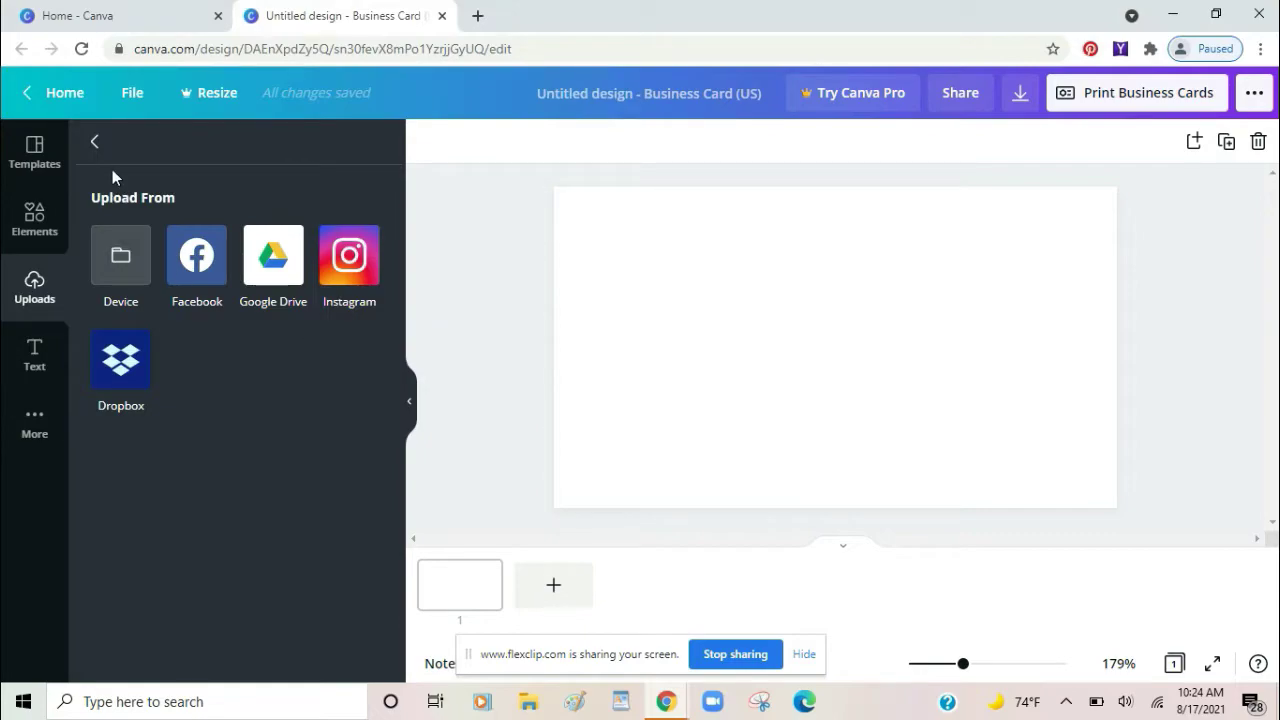
pyautogui.click(104, 165)
# - Place the uploaded pink and blue smoke image on the card and rotate it to -90°
pyautogui.click(152, 333)
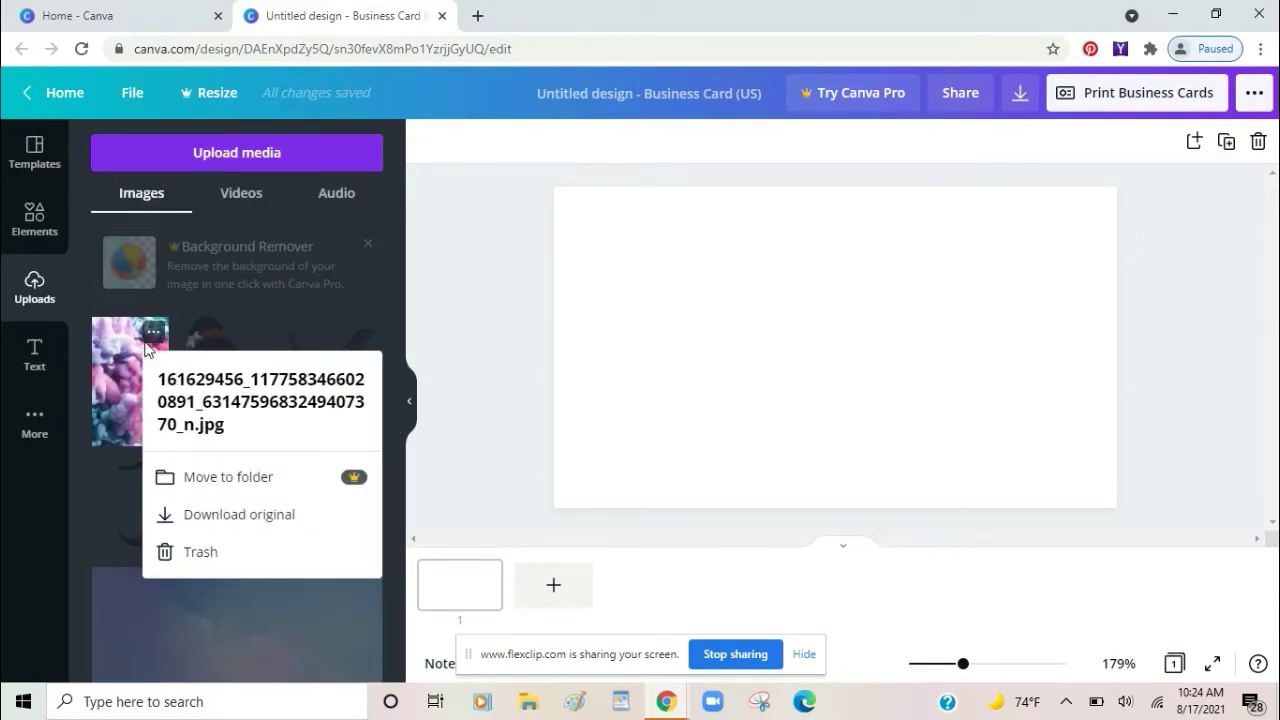
pyautogui.click(113, 379)
pyautogui.click(115, 381)
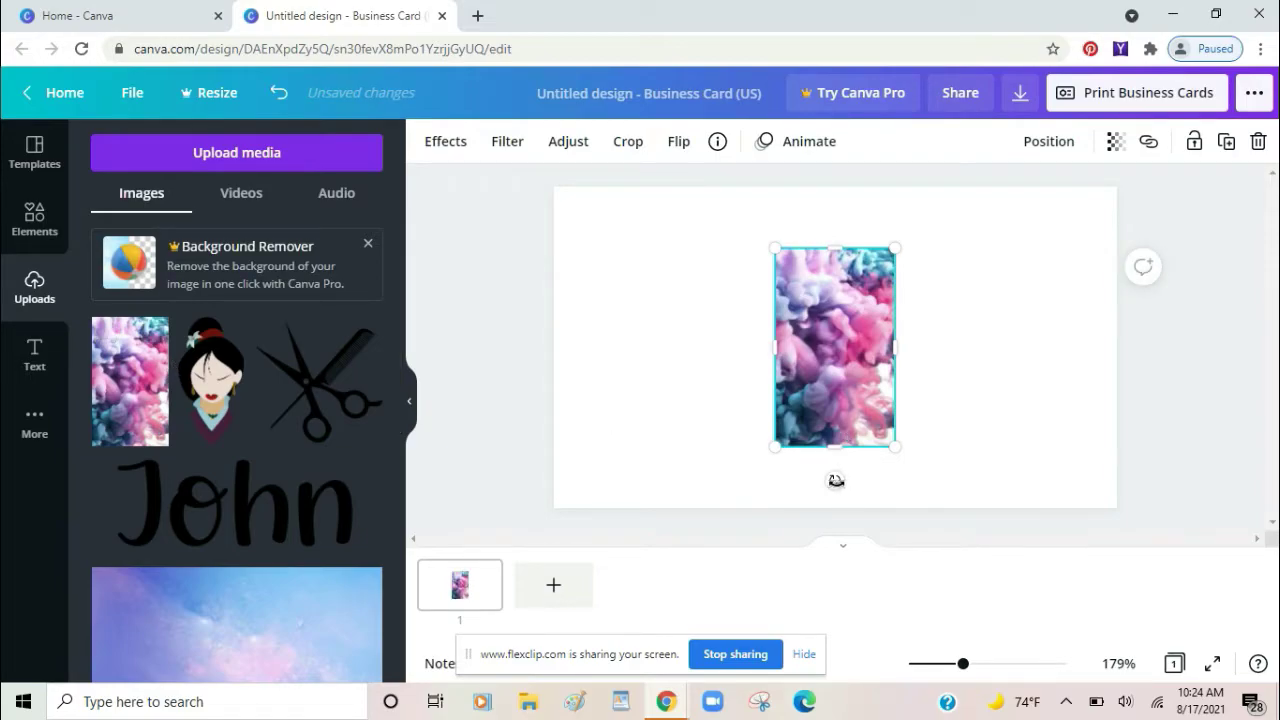
pyautogui.moveTo(864, 462); pyautogui.dragTo(969, 344)
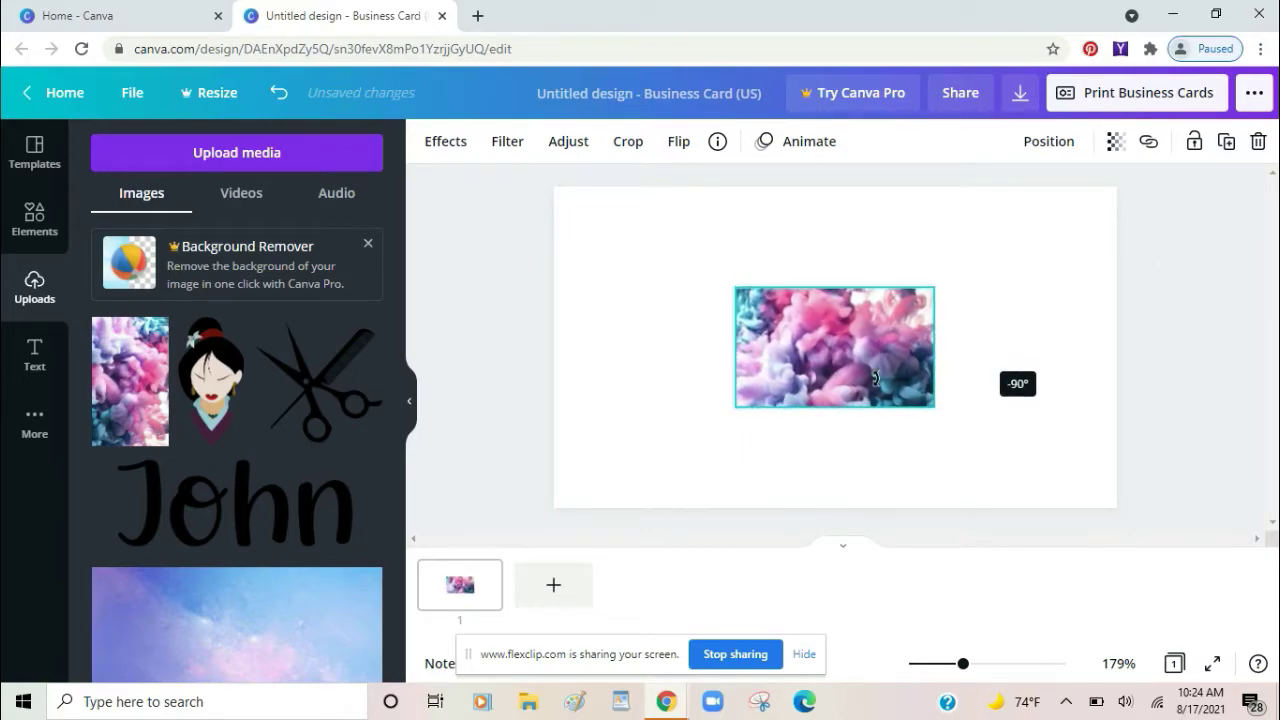
pyautogui.moveTo(875, 377); pyautogui.dragTo(875, 377)
# - Enlarge and position the smoke image so it covers the whole card, and collapse the page thumbnails
pyautogui.moveTo(711, 423); pyautogui.dragTo(556, 485)
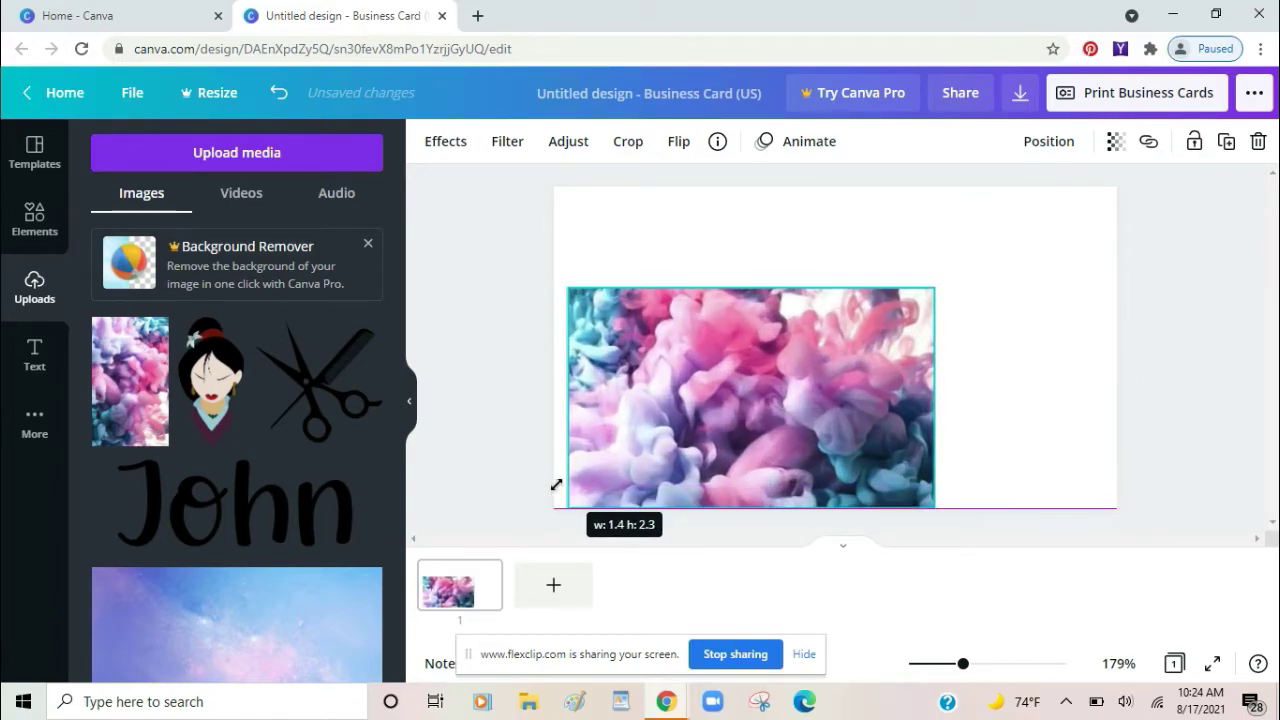
pyautogui.moveTo(644, 458); pyautogui.dragTo(654, 454)
pyautogui.moveTo(920, 286); pyautogui.dragTo(1136, 207)
pyautogui.moveTo(896, 292); pyautogui.dragTo(894, 265)
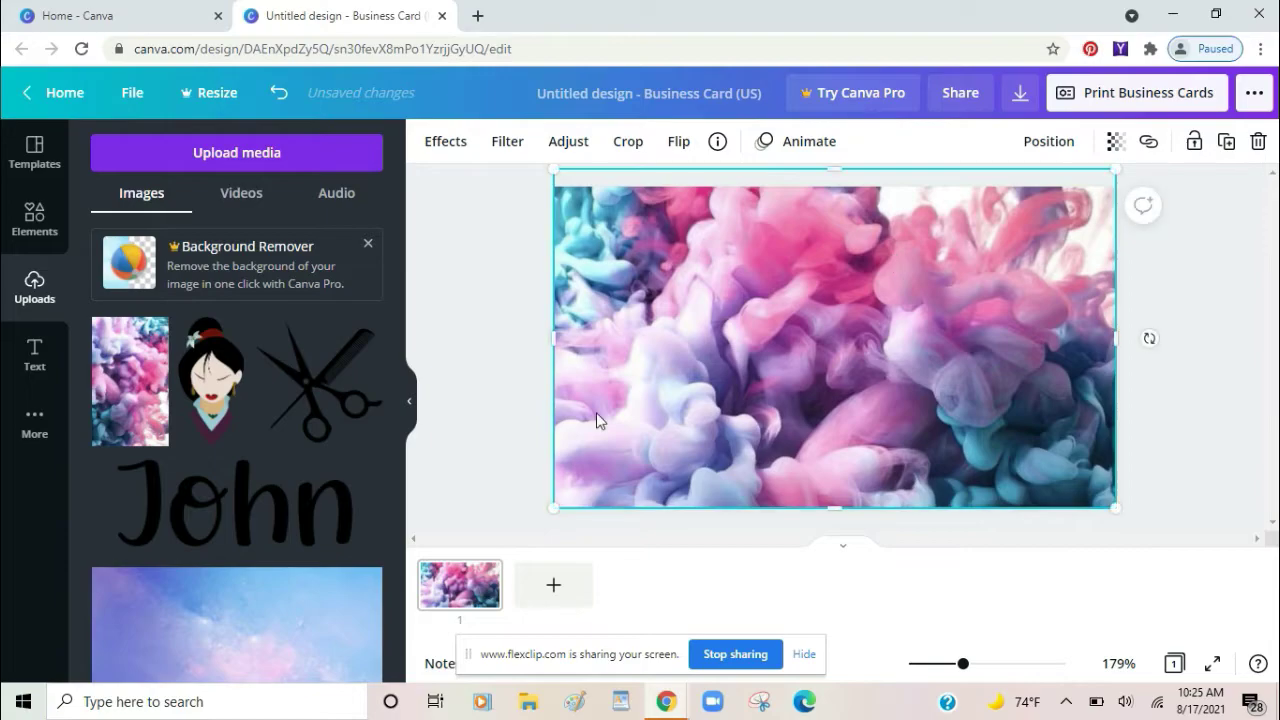
pyautogui.click(476, 377)
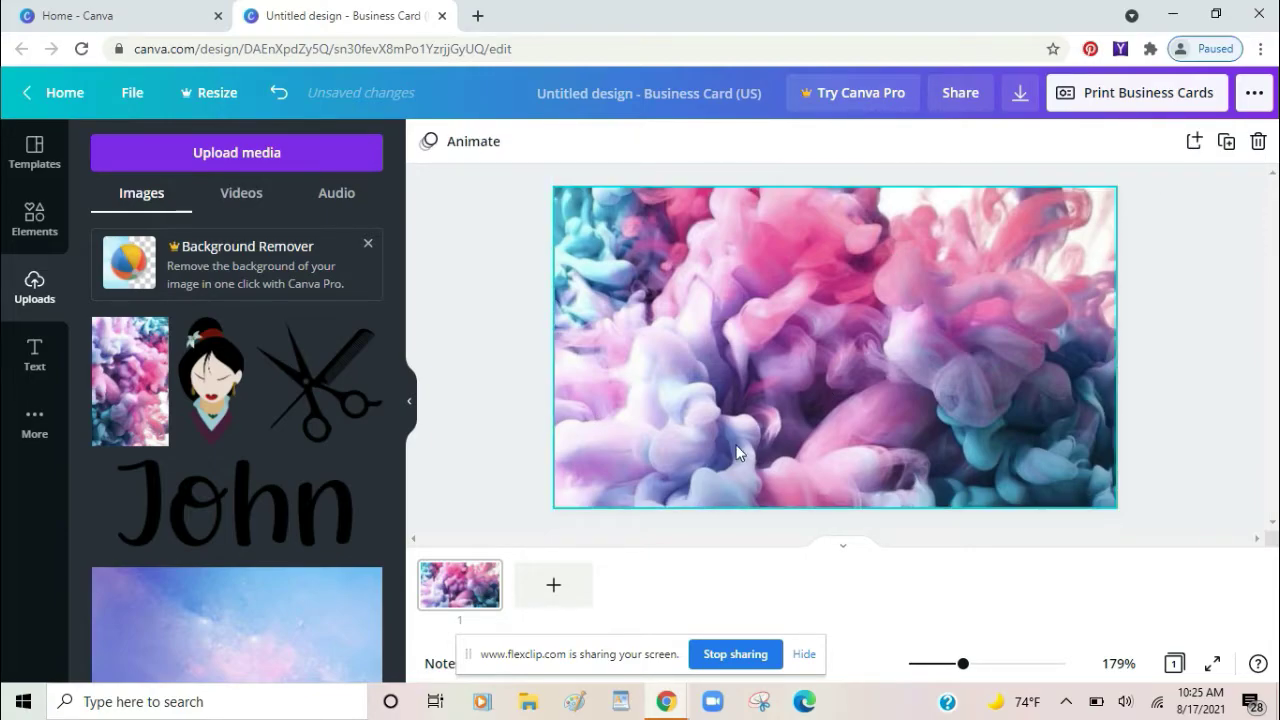
pyautogui.click(840, 543)
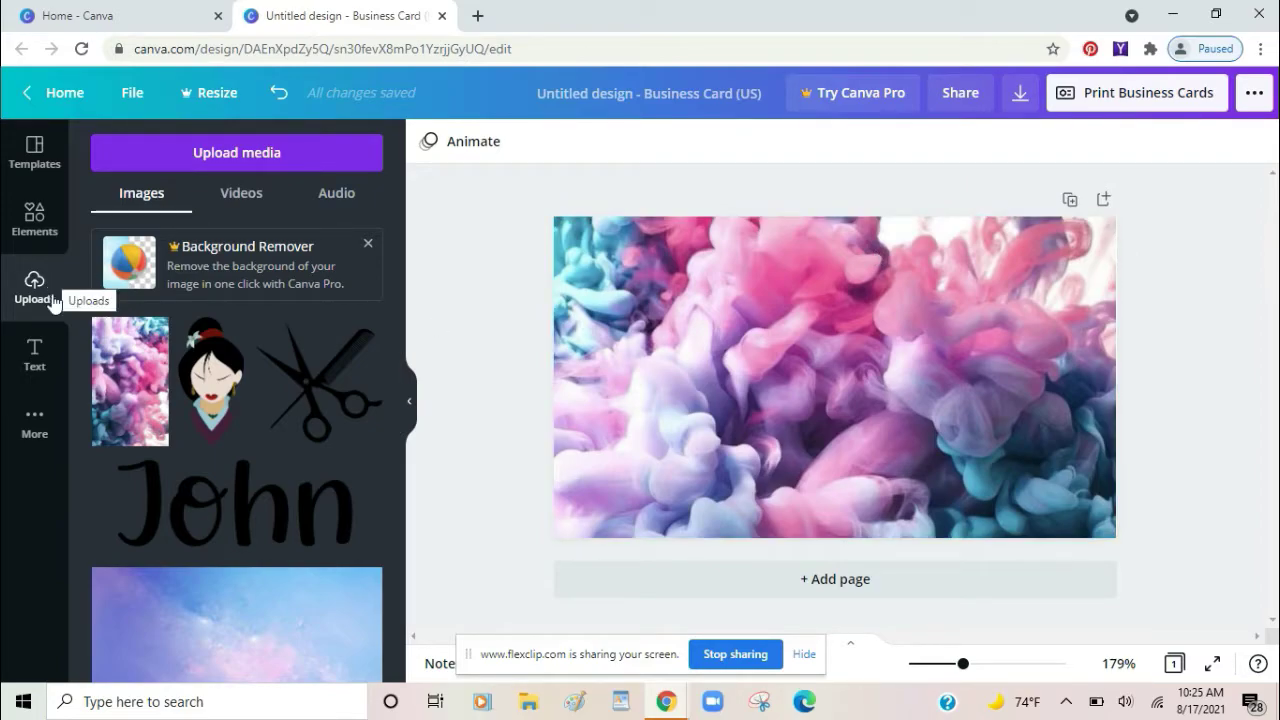
# - Browse the elements library, including the graphics and the recently used shapes
pyautogui.click(48, 234)
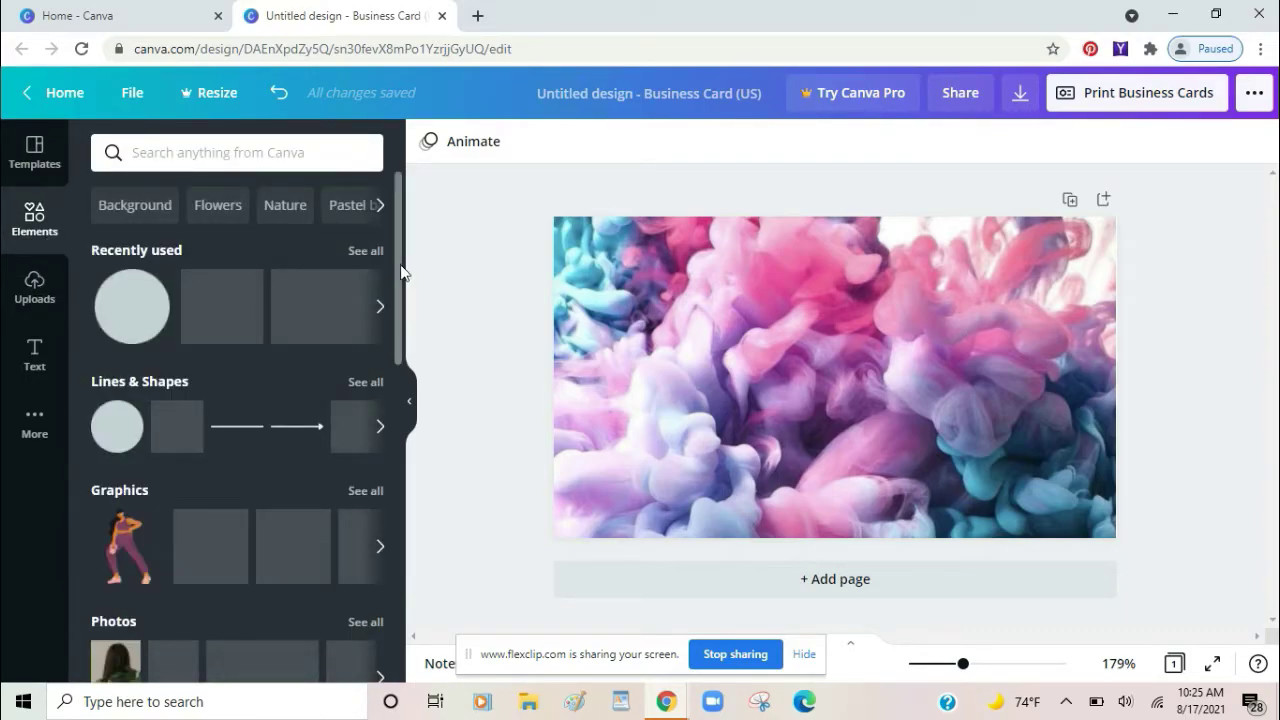
pyautogui.moveTo(400, 277); pyautogui.dragTo(402, 330)
pyautogui.click(380, 405)
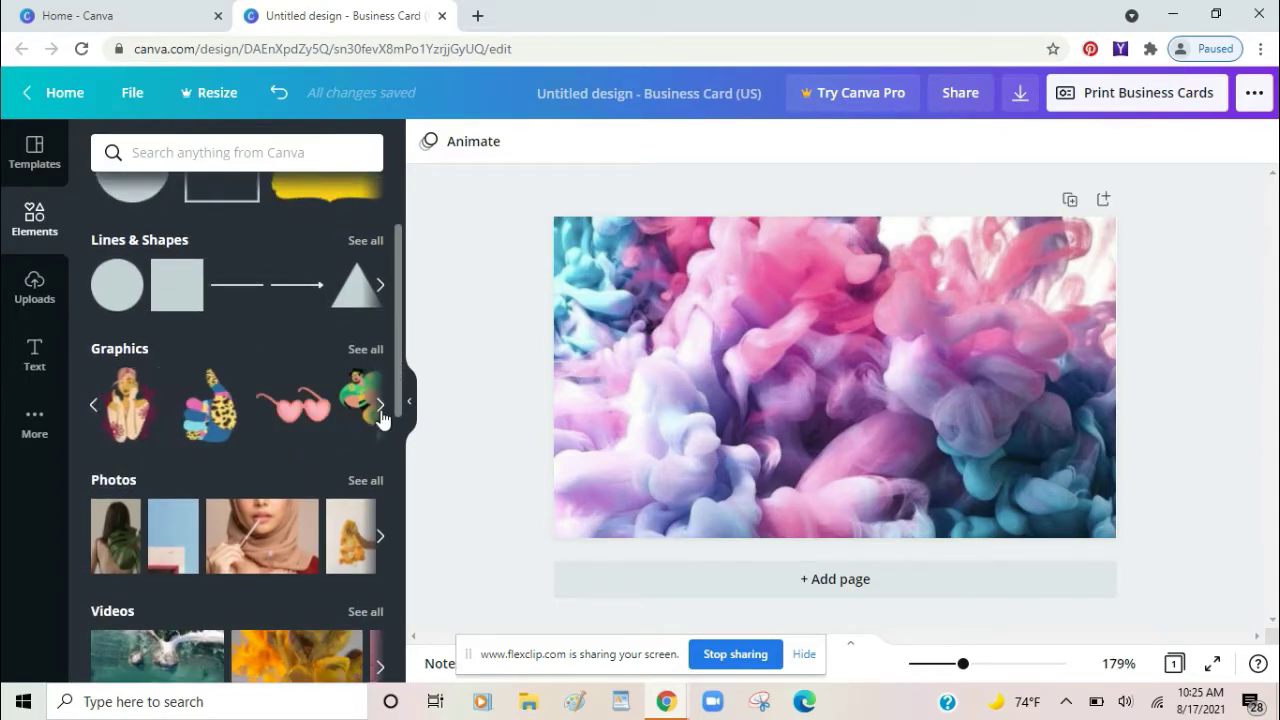
pyautogui.click(380, 405)
pyautogui.moveTo(400, 392); pyautogui.dragTo(398, 346)
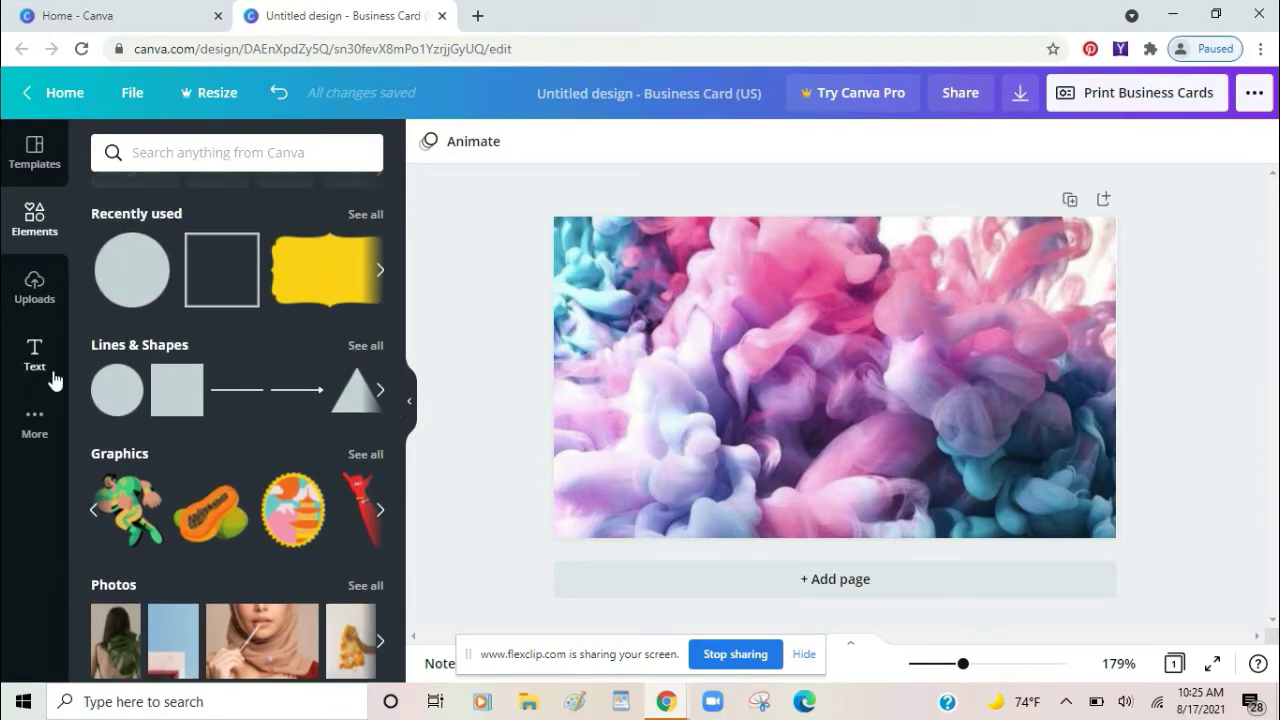
pyautogui.click(382, 272)
pyautogui.click(382, 274)
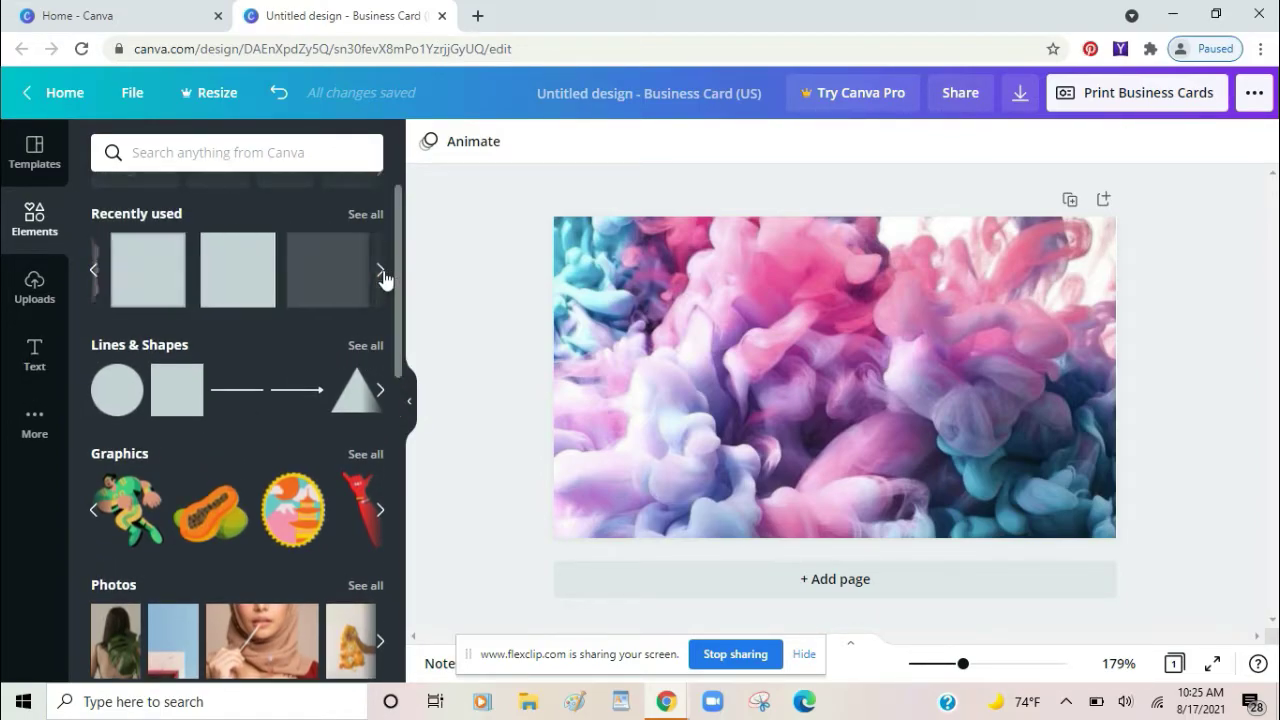
pyautogui.click(91, 271)
pyautogui.click(91, 271)
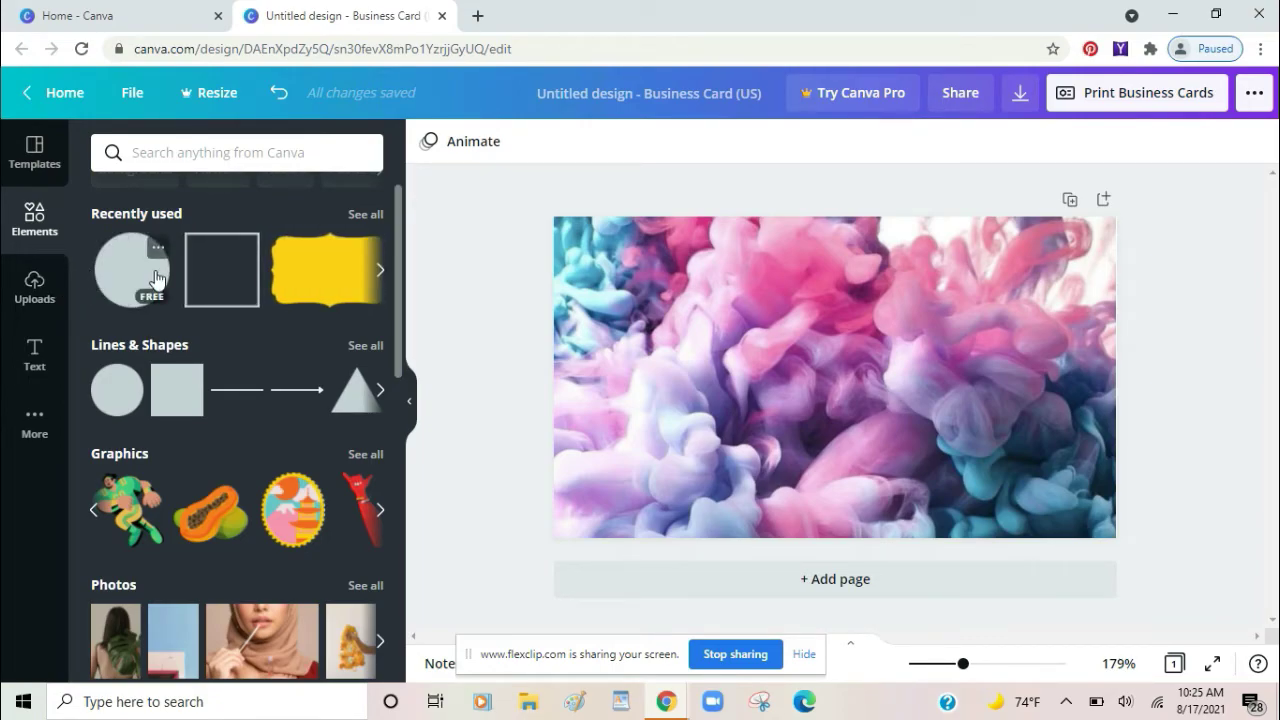
# - Add the recently used circle to the card, enlarge it to nearly the card's full height and centre it on the card
pyautogui.click(155, 279)
pyautogui.moveTo(798, 352); pyautogui.dragTo(793, 298)
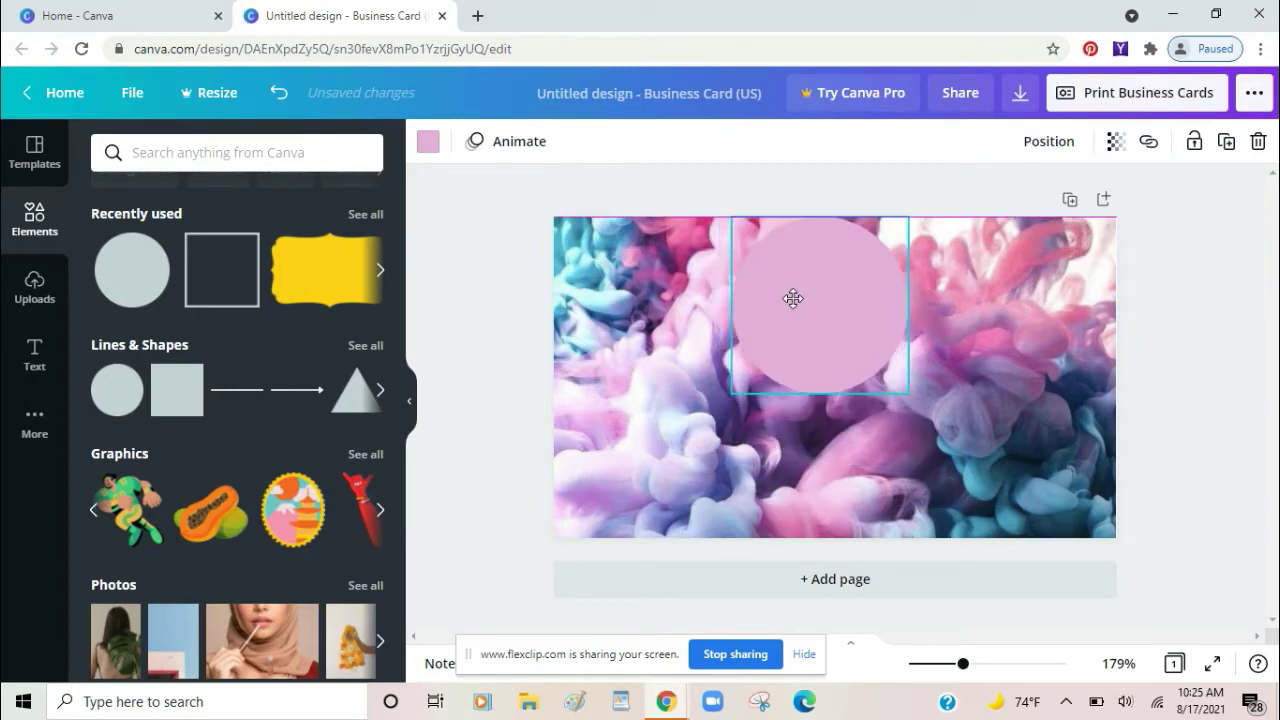
pyautogui.moveTo(854, 396); pyautogui.dragTo(854, 396)
pyautogui.moveTo(969, 509); pyautogui.dragTo(1045, 530)
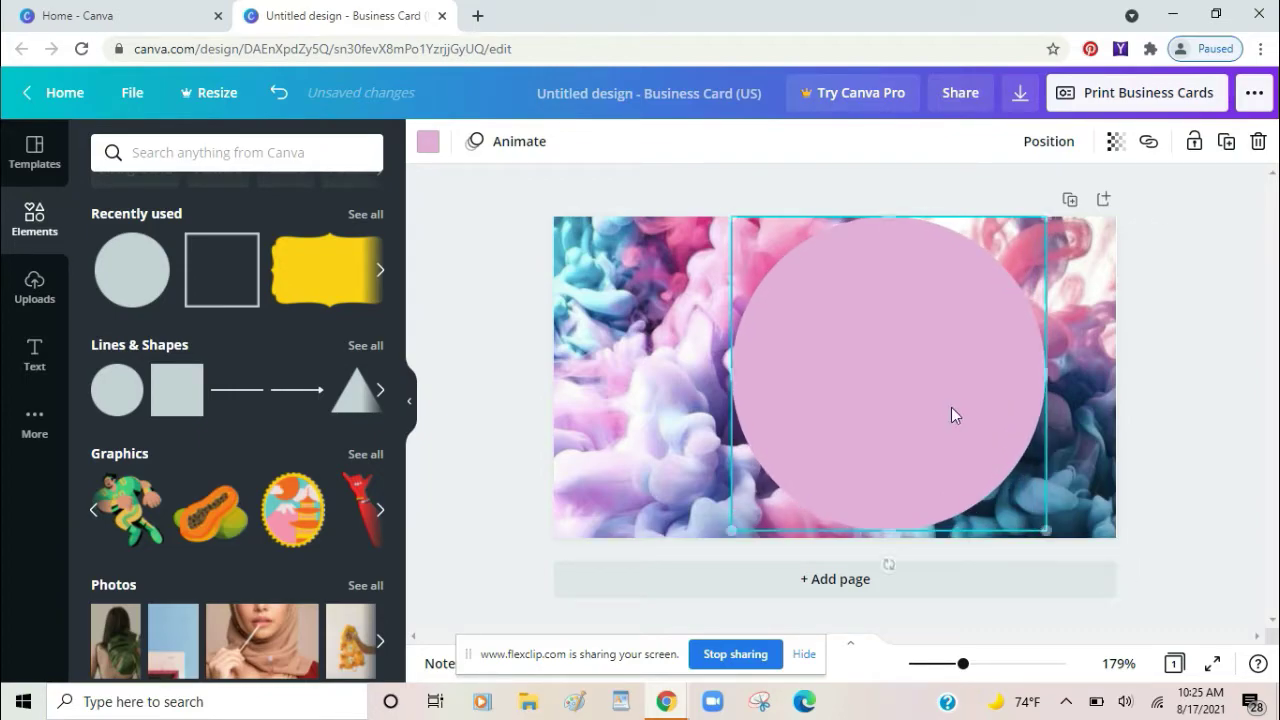
pyautogui.moveTo(928, 421); pyautogui.dragTo(885, 403)
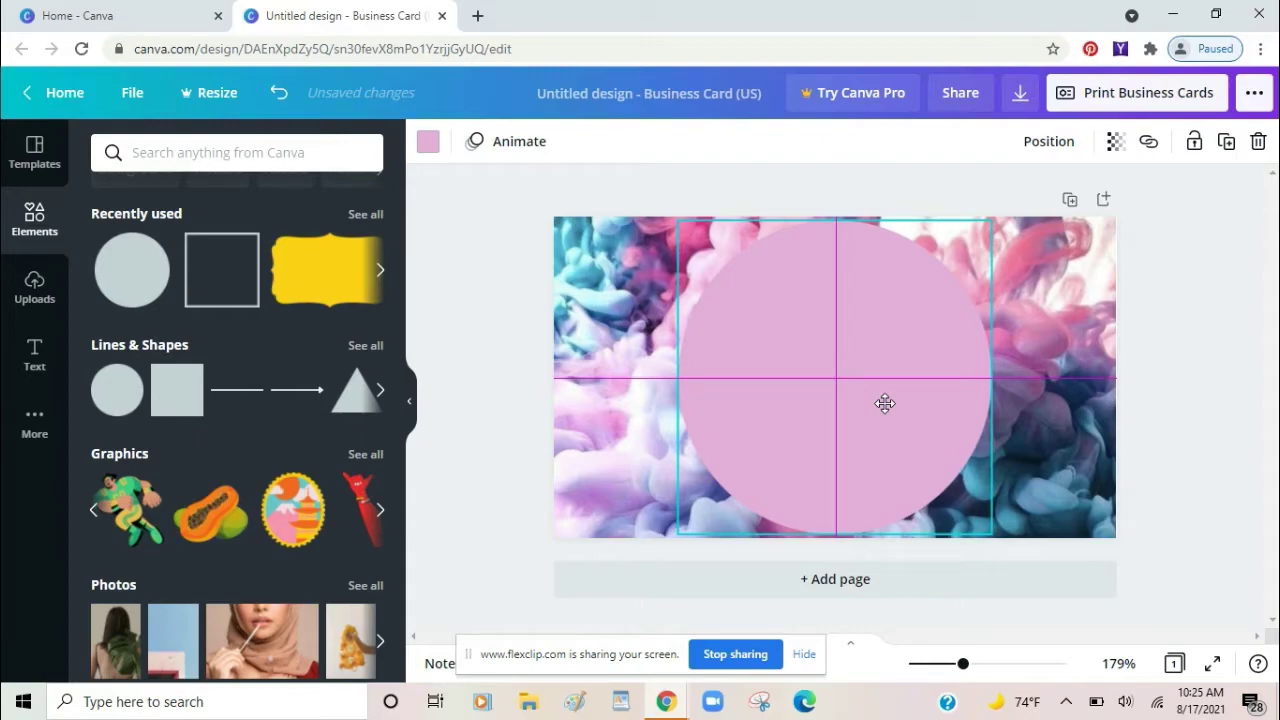
pyautogui.moveTo(885, 403); pyautogui.dragTo(885, 403)
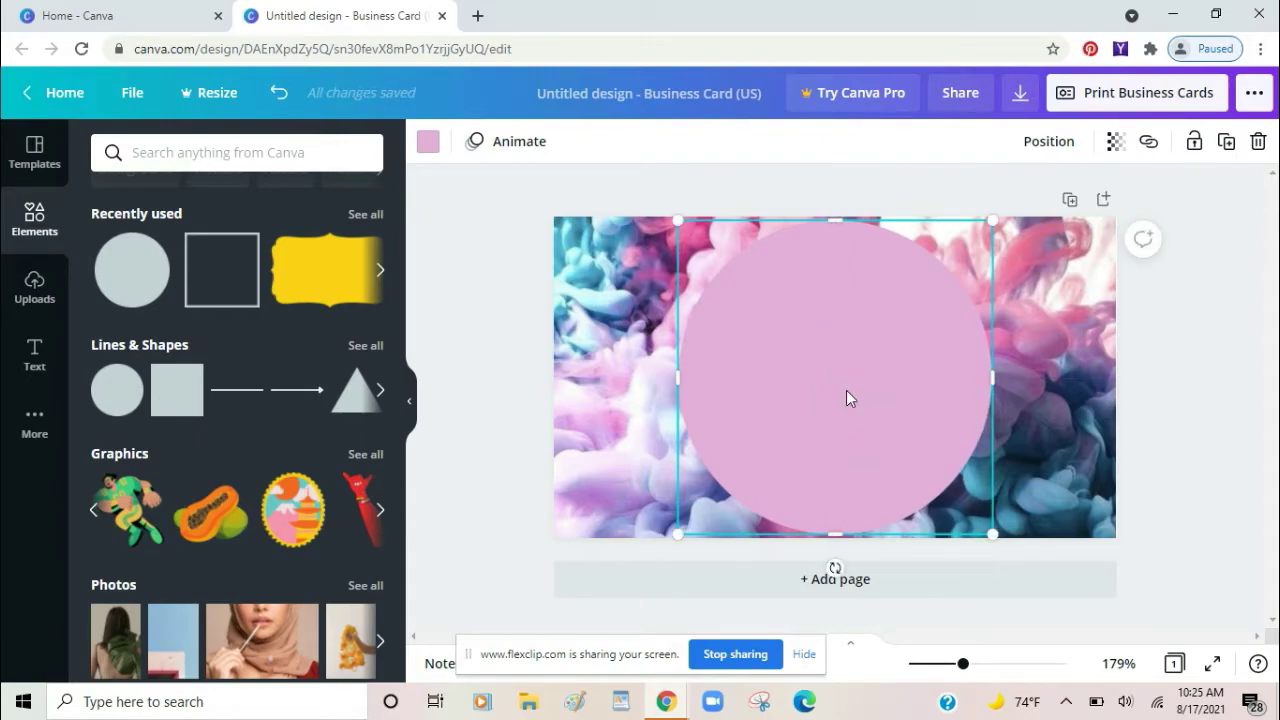
# - Try several of the photo's colors and white on the circle, and restore its original document pink
pyautogui.click(427, 143)
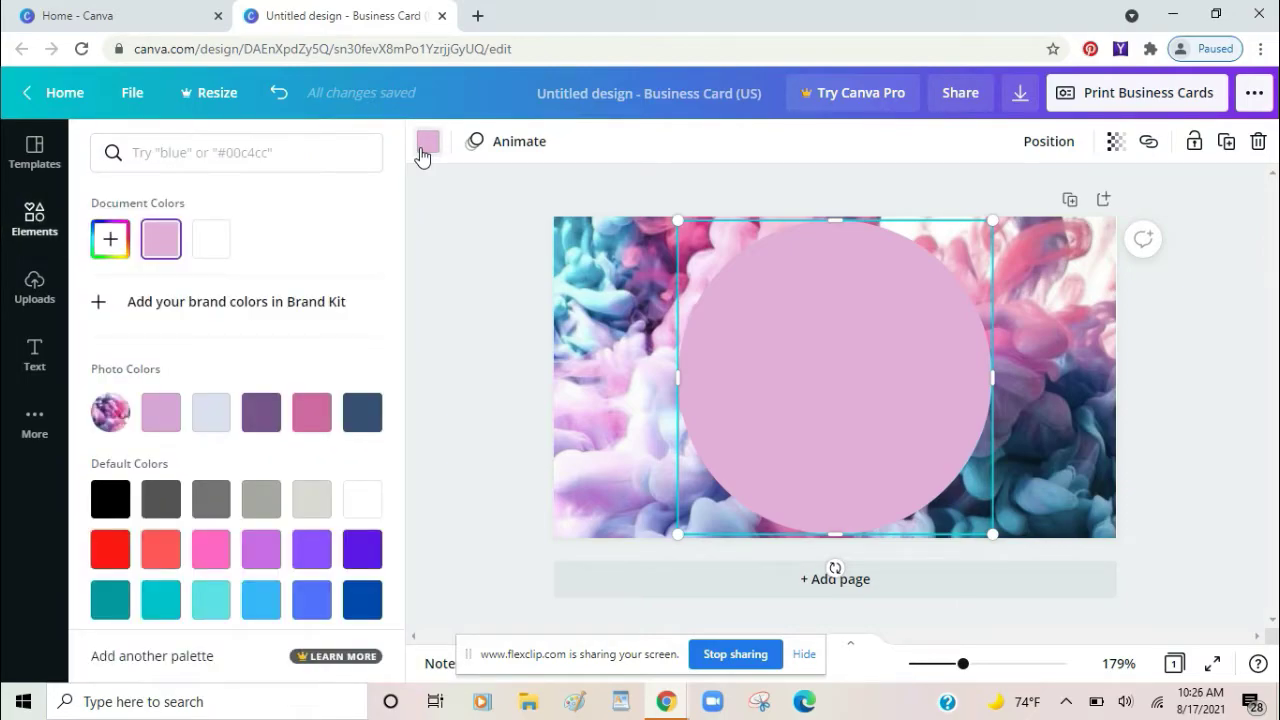
pyautogui.click(170, 417)
pyautogui.click(211, 418)
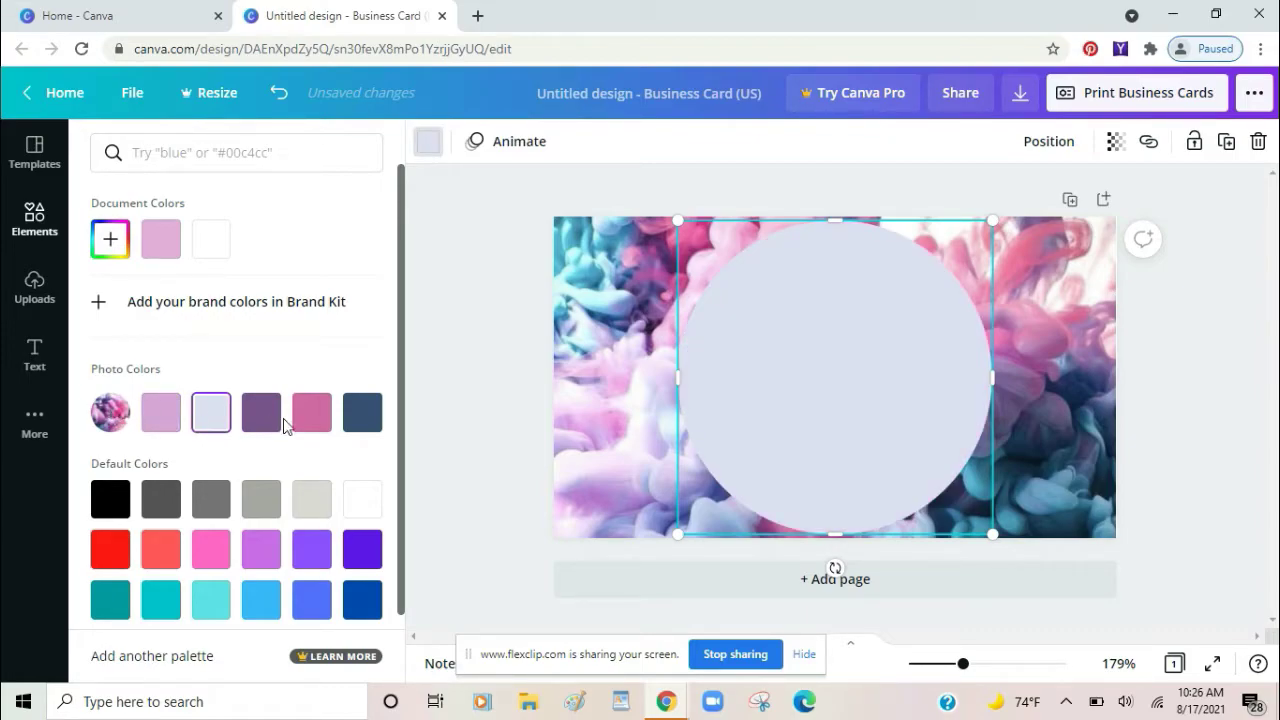
pyautogui.click(326, 418)
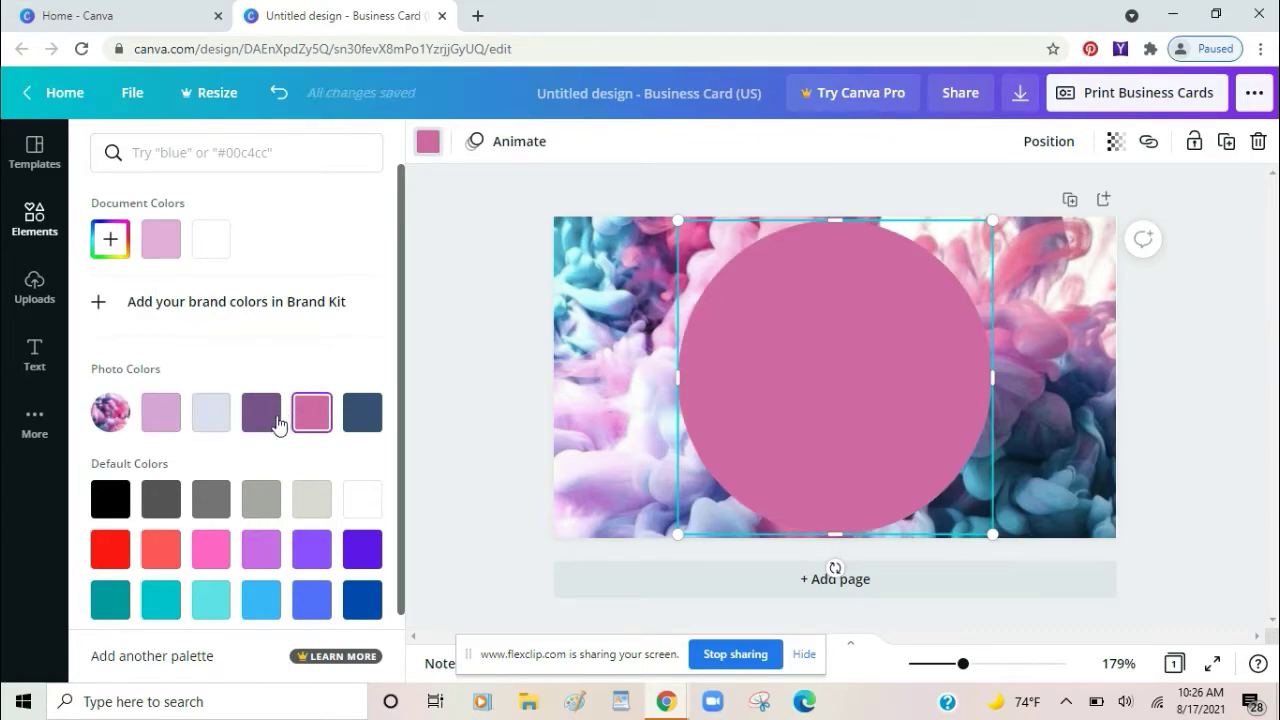
pyautogui.click(278, 425)
pyautogui.click(366, 502)
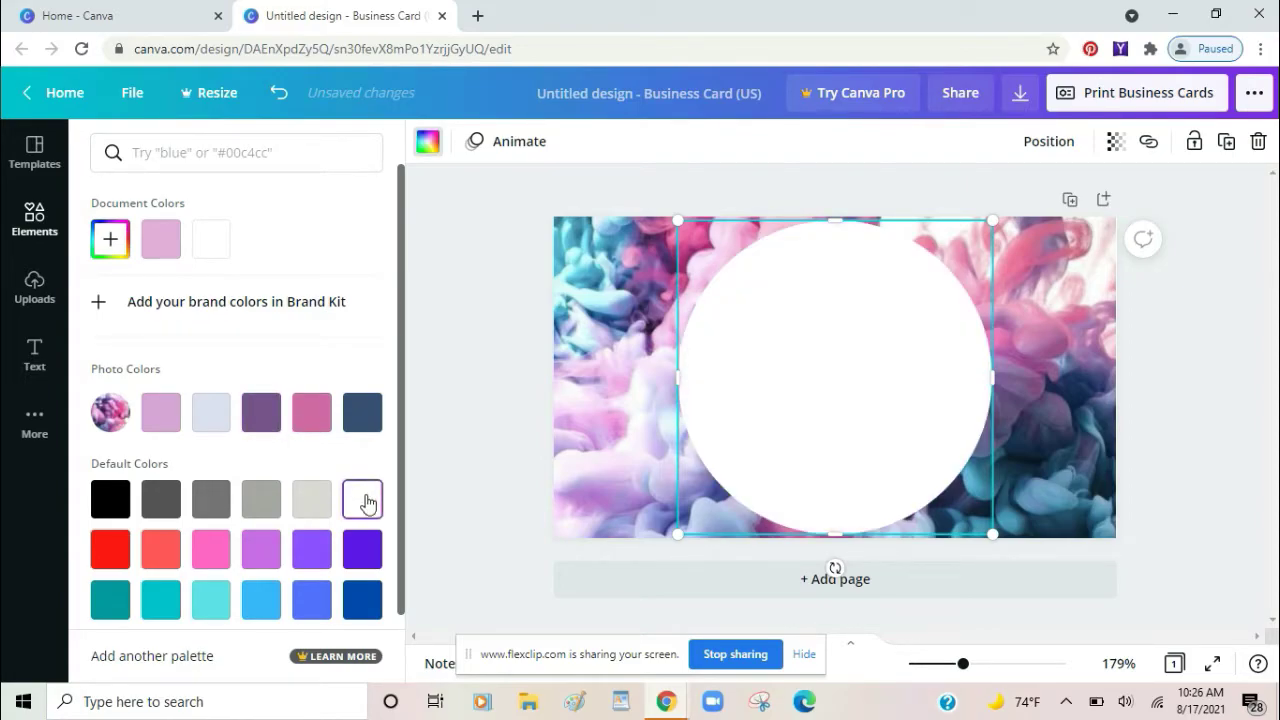
pyautogui.click(174, 263)
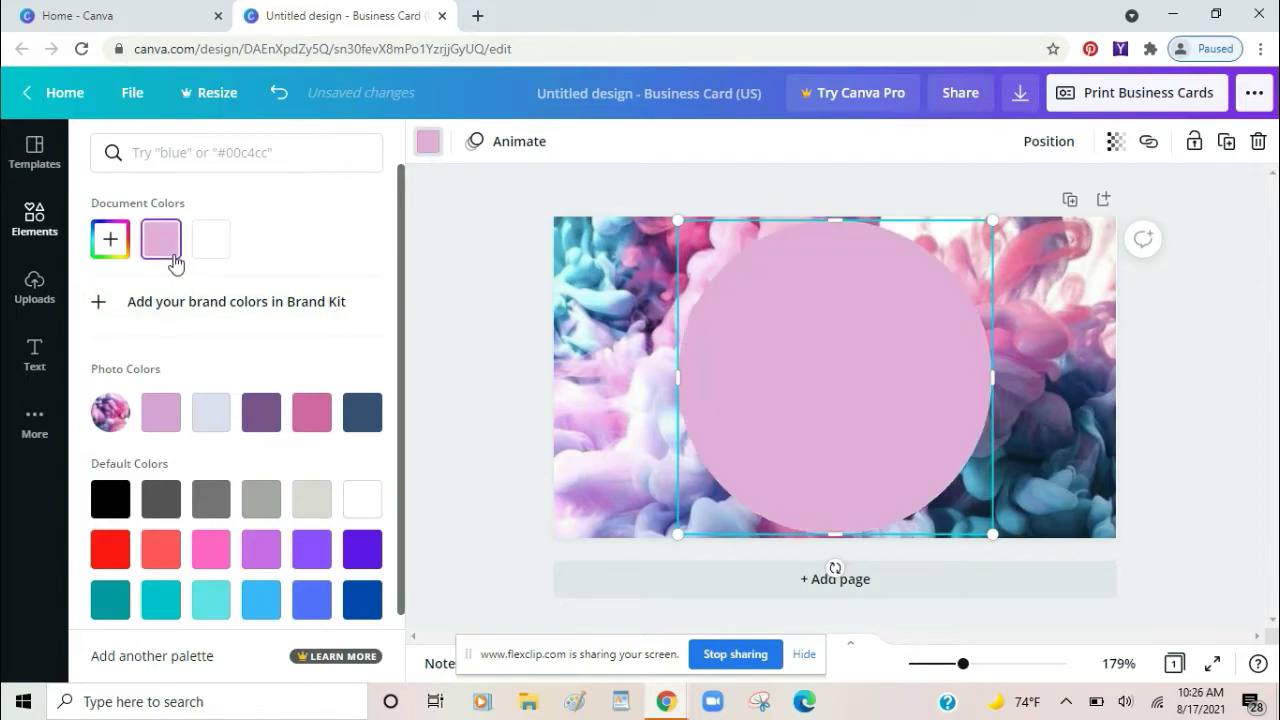
# - Set the circle's fill to the custom lighter pink #EDBDE4
pyautogui.click(110, 240)
pyautogui.moveTo(165, 300); pyautogui.dragTo(157, 289)
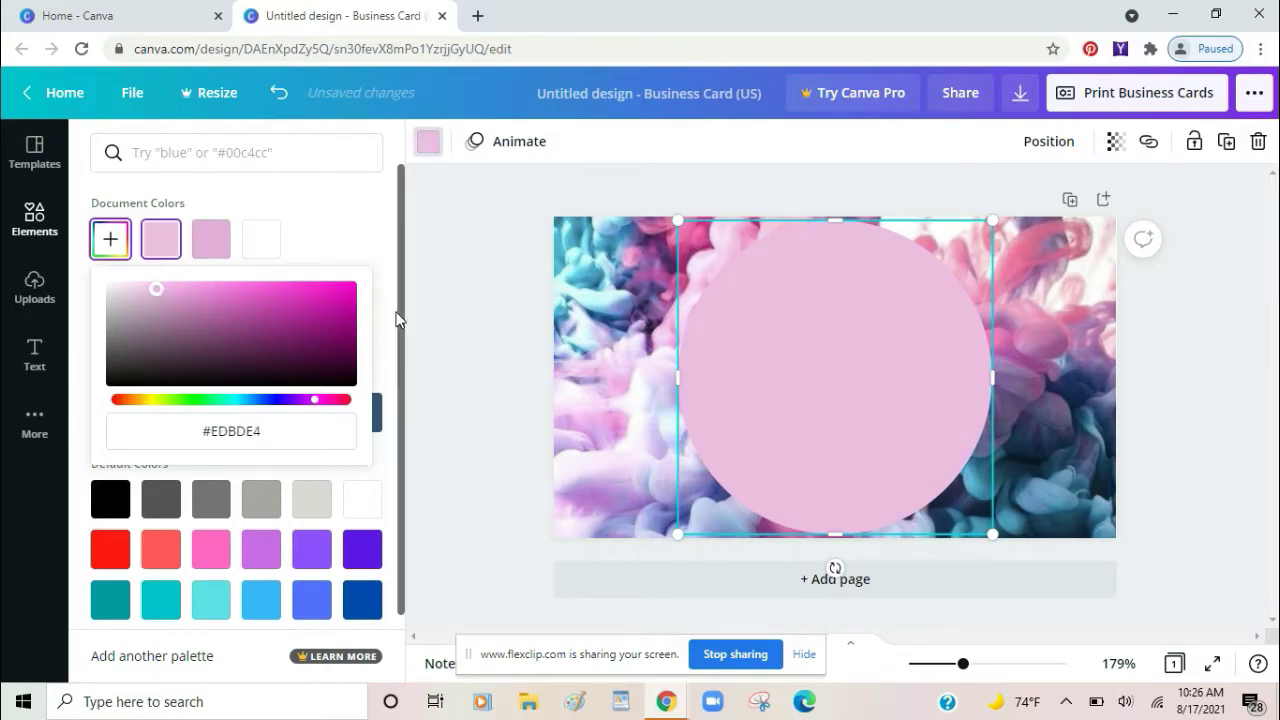
pyautogui.click(478, 312)
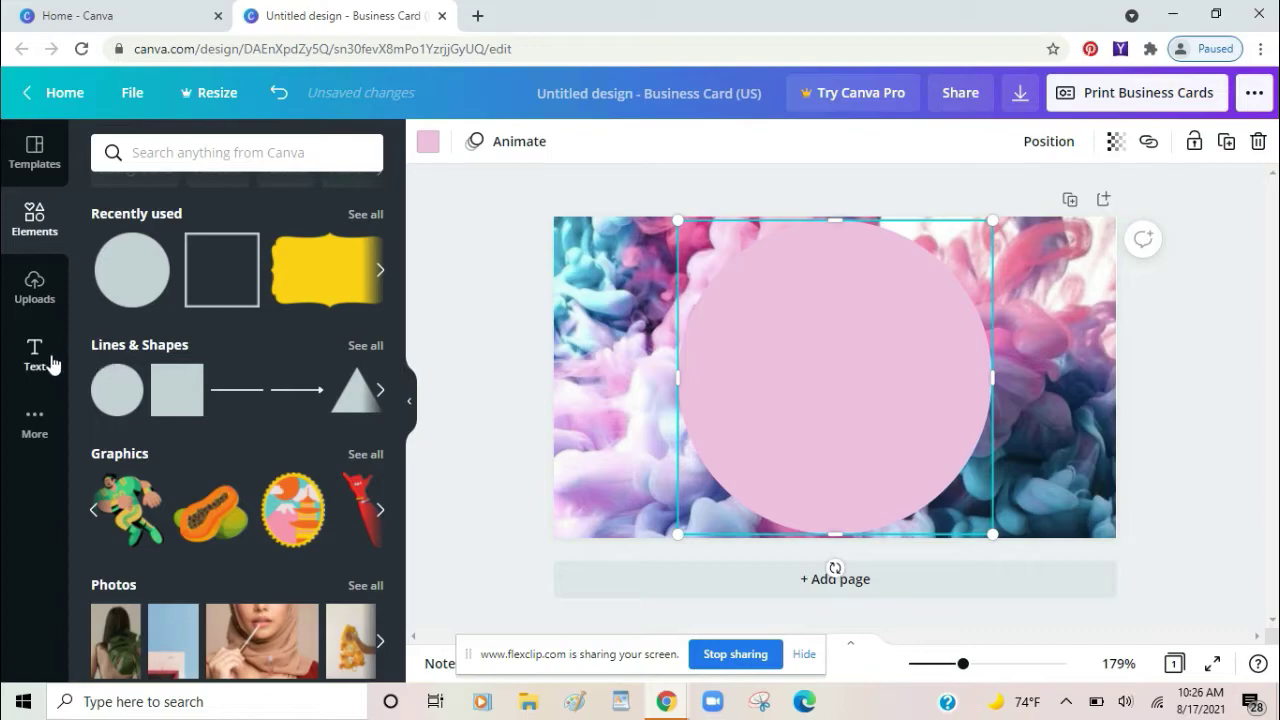
# - Add a heading text box to the card and look through the available font combinations
pyautogui.click(46, 366)
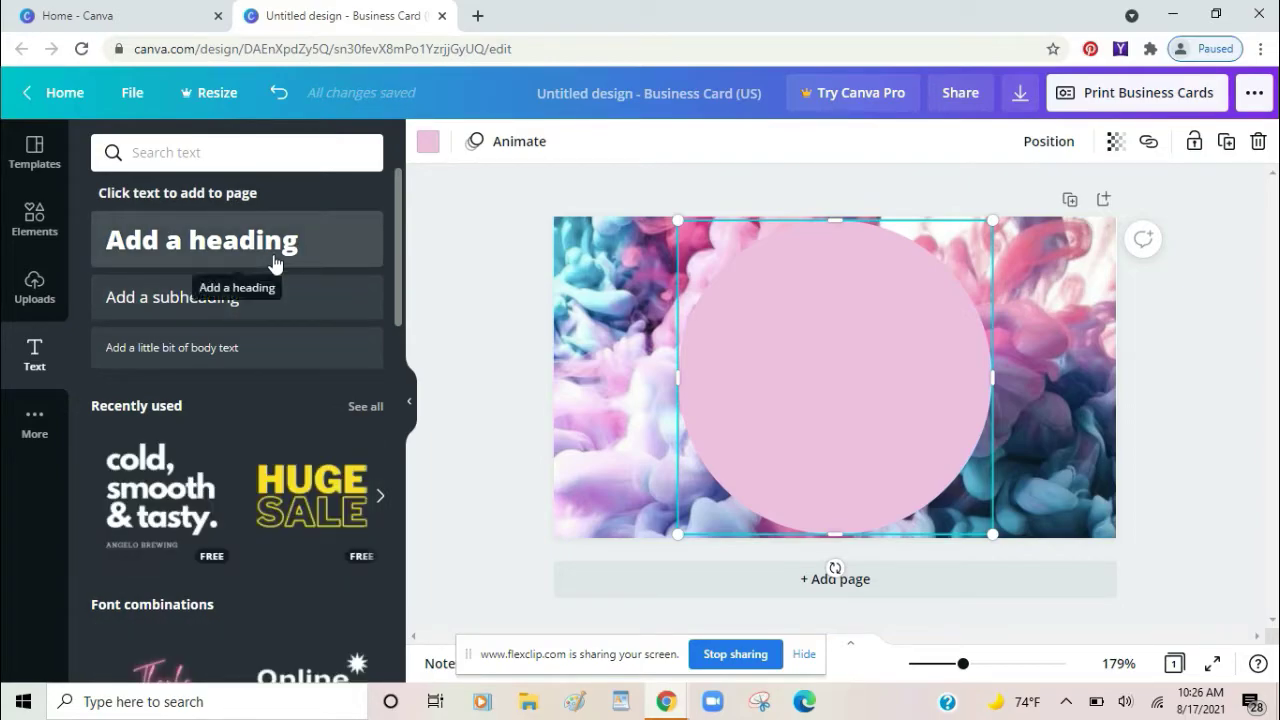
pyautogui.click(275, 262)
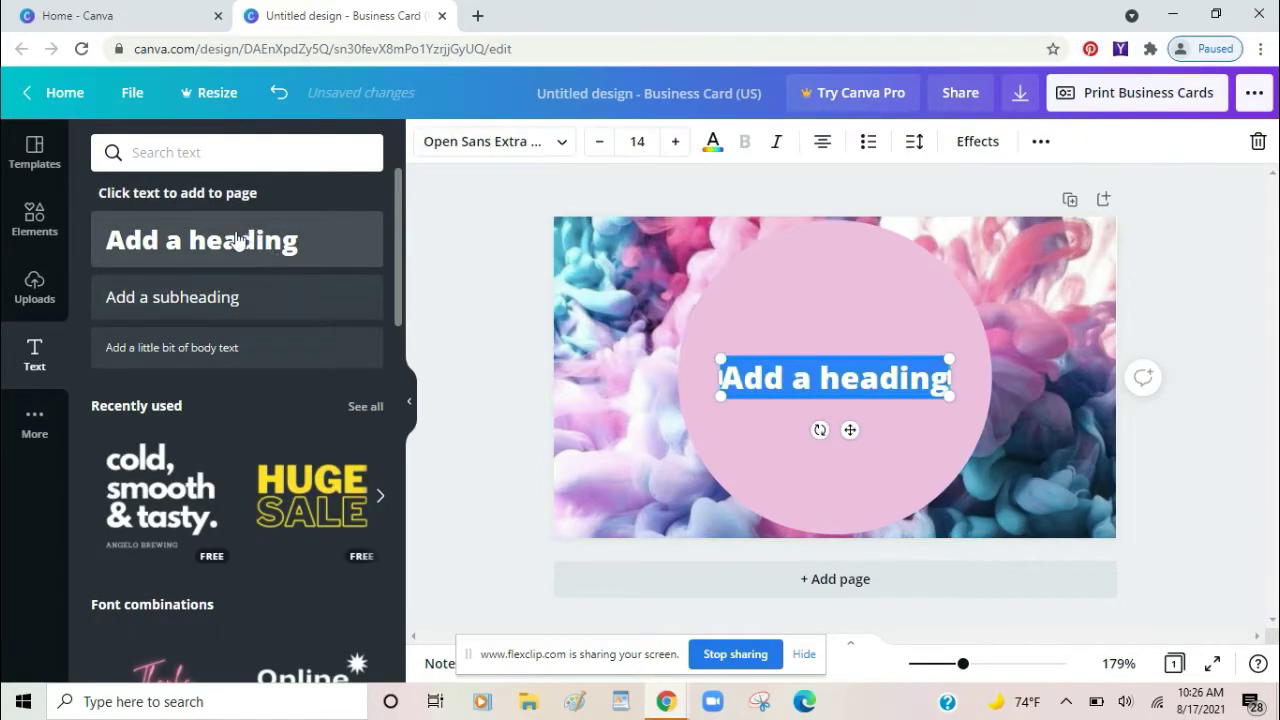
pyautogui.moveTo(397, 267); pyautogui.dragTo(417, 428)
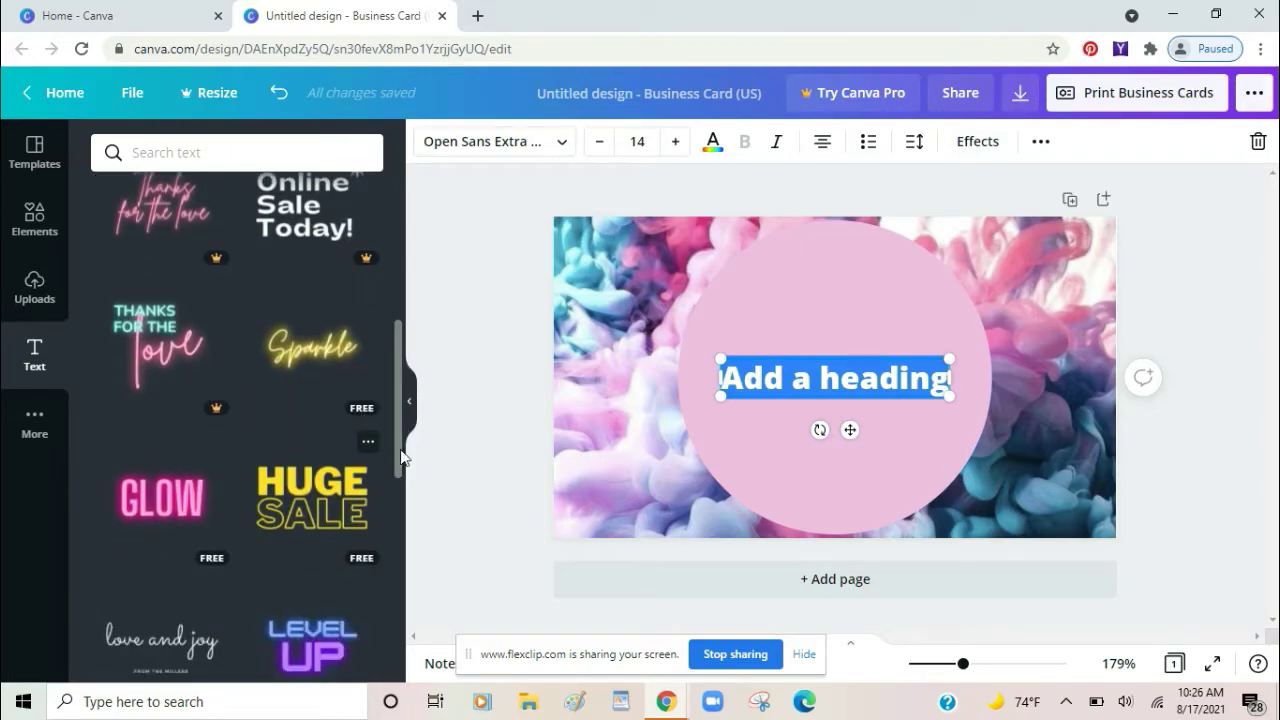
pyautogui.moveTo(395, 455); pyautogui.dragTo(402, 525)
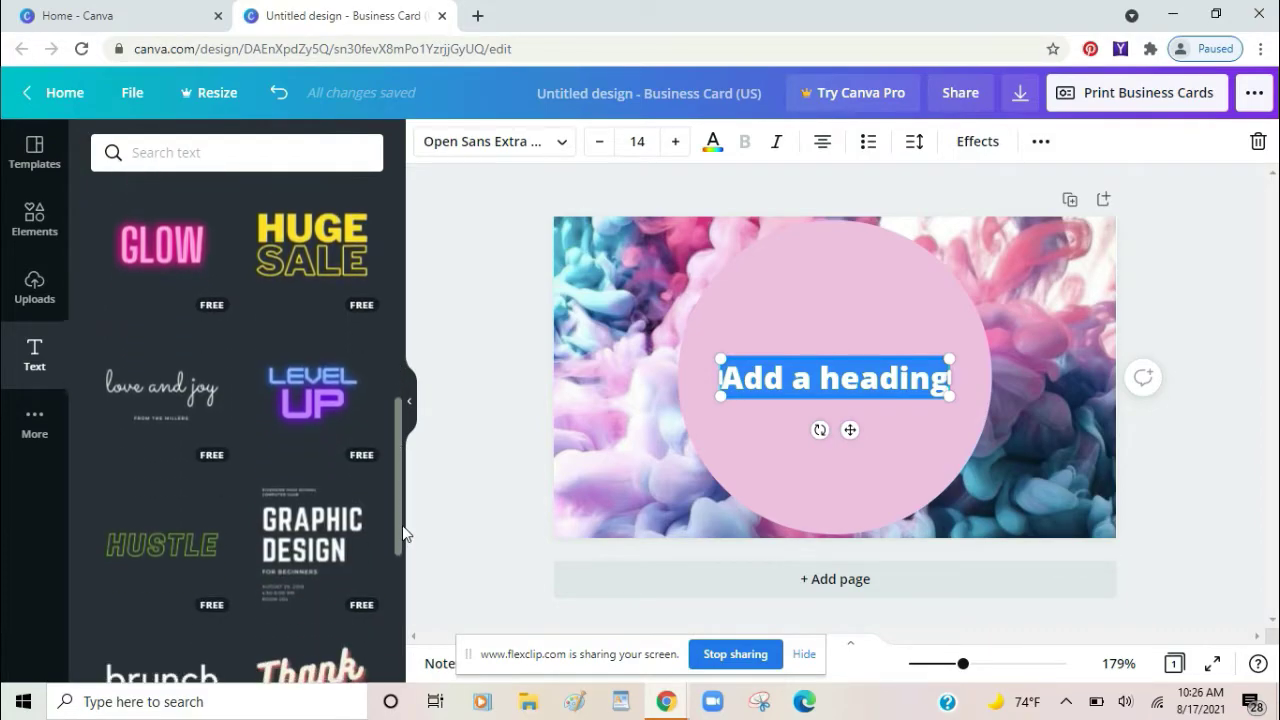
pyautogui.scroll(10, 405, 450)
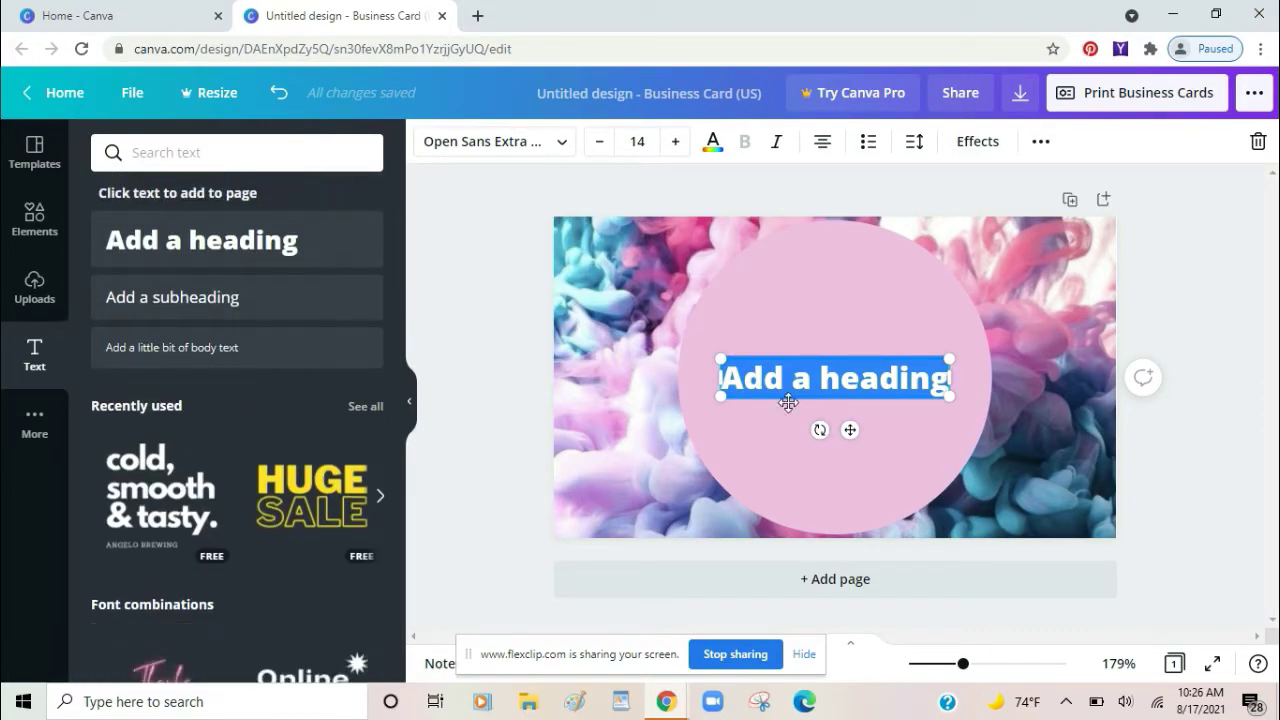
# - Replace the heading's placeholder text with "SLONES CUSTOM DECALS & MORE"
pyautogui.click(833, 373)
pyautogui.moveTo(946, 377); pyautogui.dragTo(679, 397)
pyautogui.write('SLONES')
pyautogui.write(' DECALS & MR')
pyautogui.press('BackSpace')
pyautogui.press('BackSpace')
pyautogui.press('BackSpace')
pyautogui.press('BackSpace')
pyautogui.press('BackSpace')
pyautogui.press('BackSpace')
pyautogui.press('BackSpace')
pyautogui.press('BackSpace')
pyautogui.press('BackSpace')
pyautogui.press('BackSpace')
pyautogui.press('BackSpace')
pyautogui.press('BackSpace')
pyautogui.write('CUSTOM DEALS')
pyautogui.press('BackSpace')
pyautogui.press('BackSpace')
pyautogui.press('BackSpace')
pyautogui.write('Cal')
pyautogui.press('BackSpace')
pyautogui.press('BackSpace')
pyautogui.write('ALS & MORE')
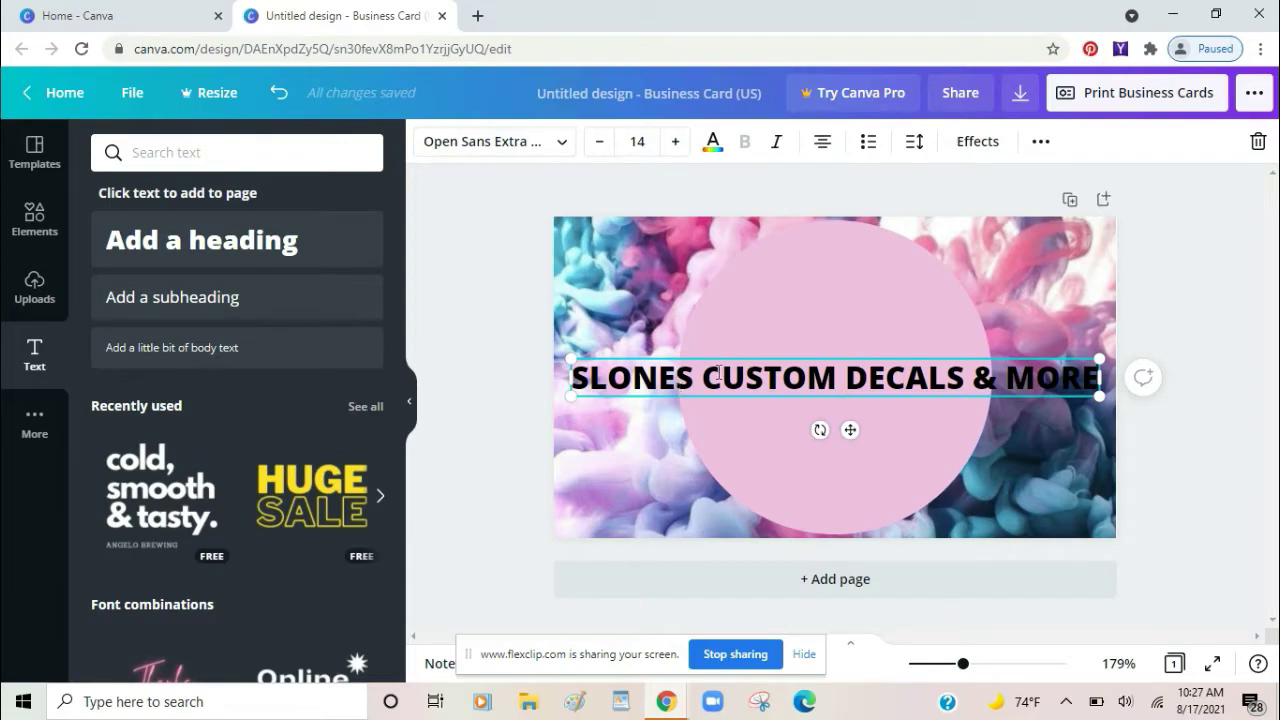
# - Break the heading into three lines: "SLONES", "CUSTOM DECALS" and "& MORE"
pyautogui.press('BackSpace')
pyautogui.press('Return')
pyautogui.moveTo(894, 378); pyautogui.dragTo(768, 374)
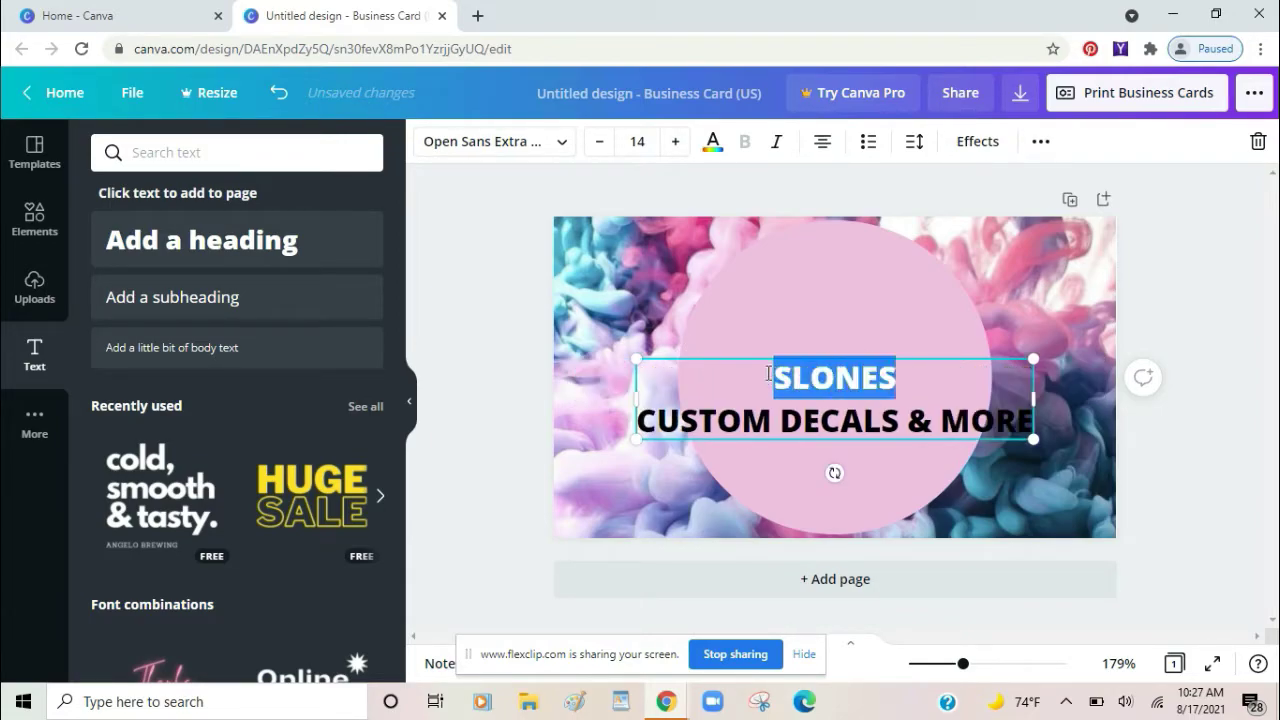
pyautogui.click(904, 428)
pyautogui.press('Return')
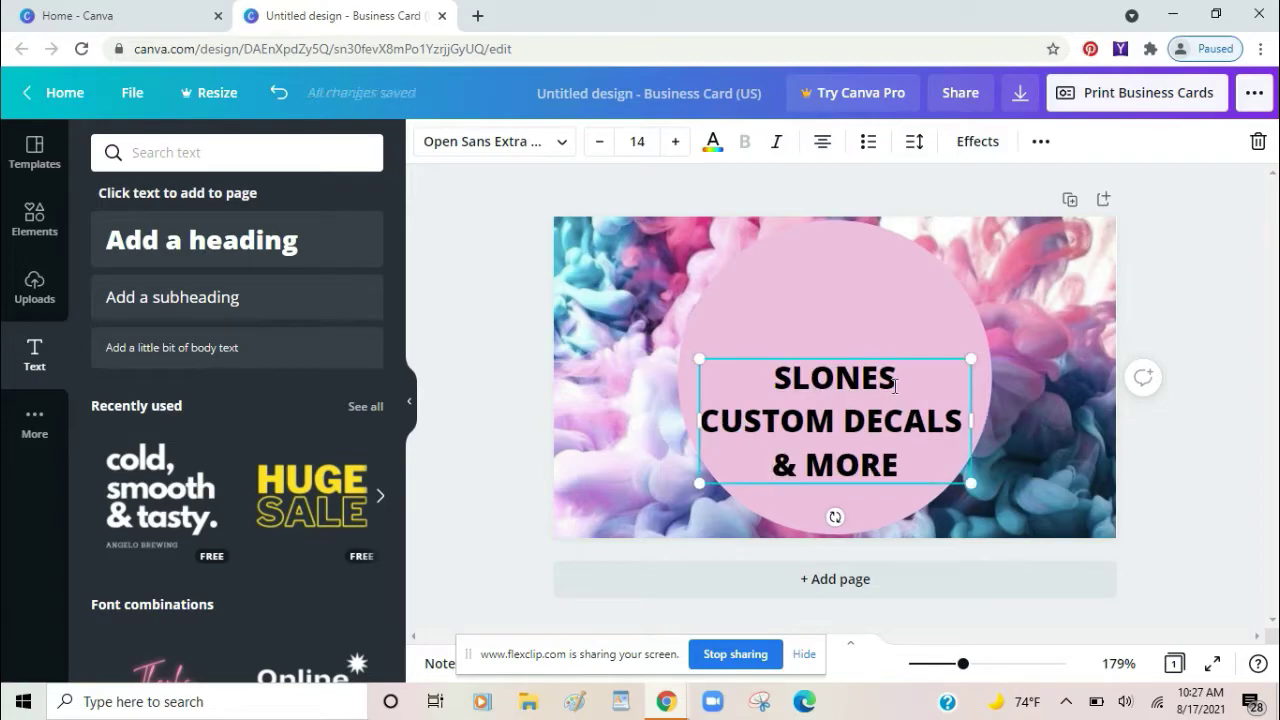
# - Remove the "SLONES" line from the heading so only "CUSTOM DECALS & MORE" remains
pyautogui.doubleClick(893, 385)
pyautogui.click(560, 142)
pyautogui.moveTo(896, 378); pyautogui.dragTo(765, 378)
pyautogui.press('BackSpace')
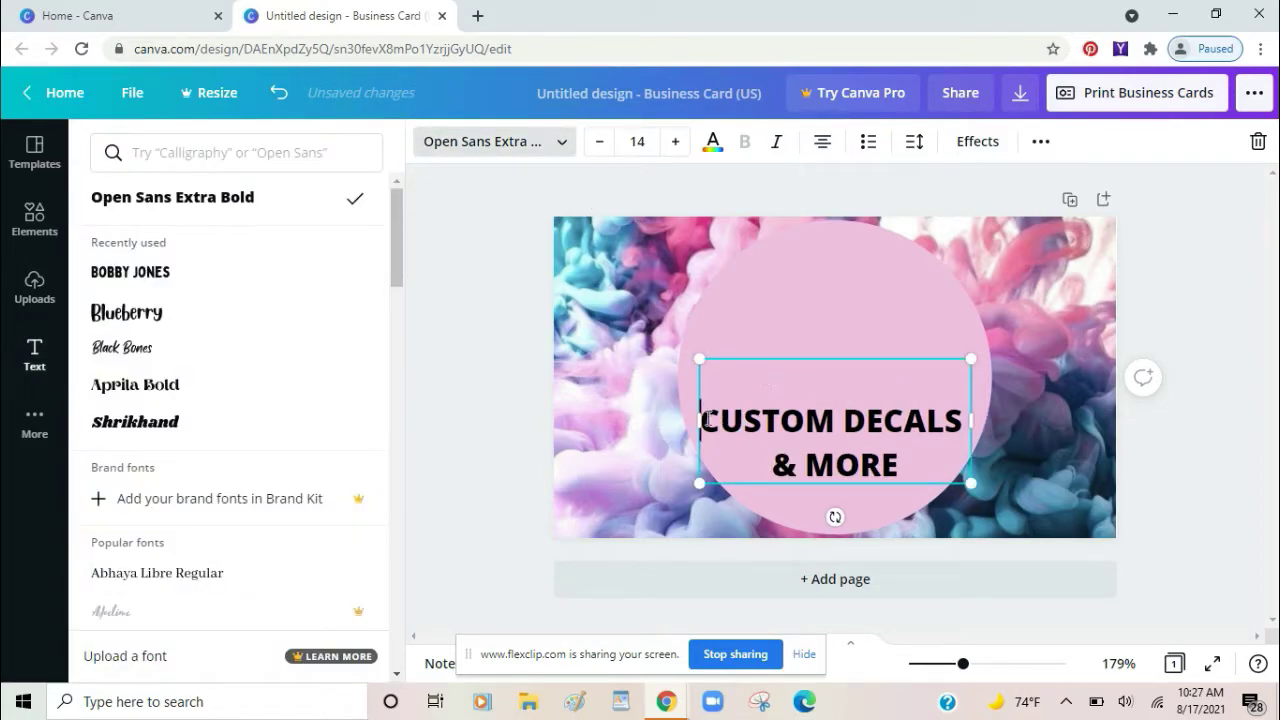
pyautogui.press('BackSpace')
# - Add a separate heading reading "SLONES" and place it above the "CUSTOM DECALS & MORE" text
pyautogui.press('Escape')
pyautogui.click(237, 258)
pyautogui.write('SLONES')
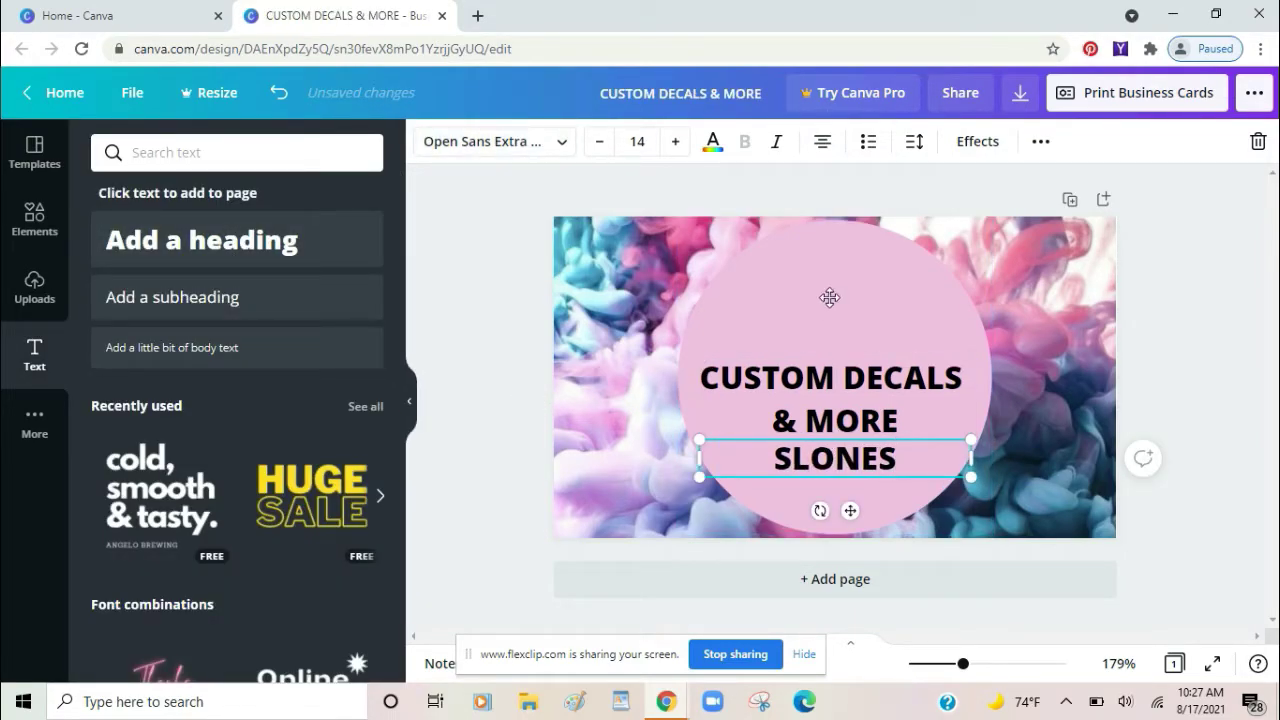
pyautogui.moveTo(829, 297); pyautogui.dragTo(829, 297)
# - Set the "SLONES" heading's font size to 25 and move it slightly up, centred above the other text
pyautogui.click(675, 142)
pyautogui.click(675, 142)
pyautogui.click(675, 142)
pyautogui.click(675, 142)
pyautogui.click(675, 142)
pyautogui.click(675, 142)
pyautogui.click(675, 142)
pyautogui.click(675, 142)
pyautogui.click(675, 142)
pyautogui.click(675, 142)
pyautogui.click(675, 142)
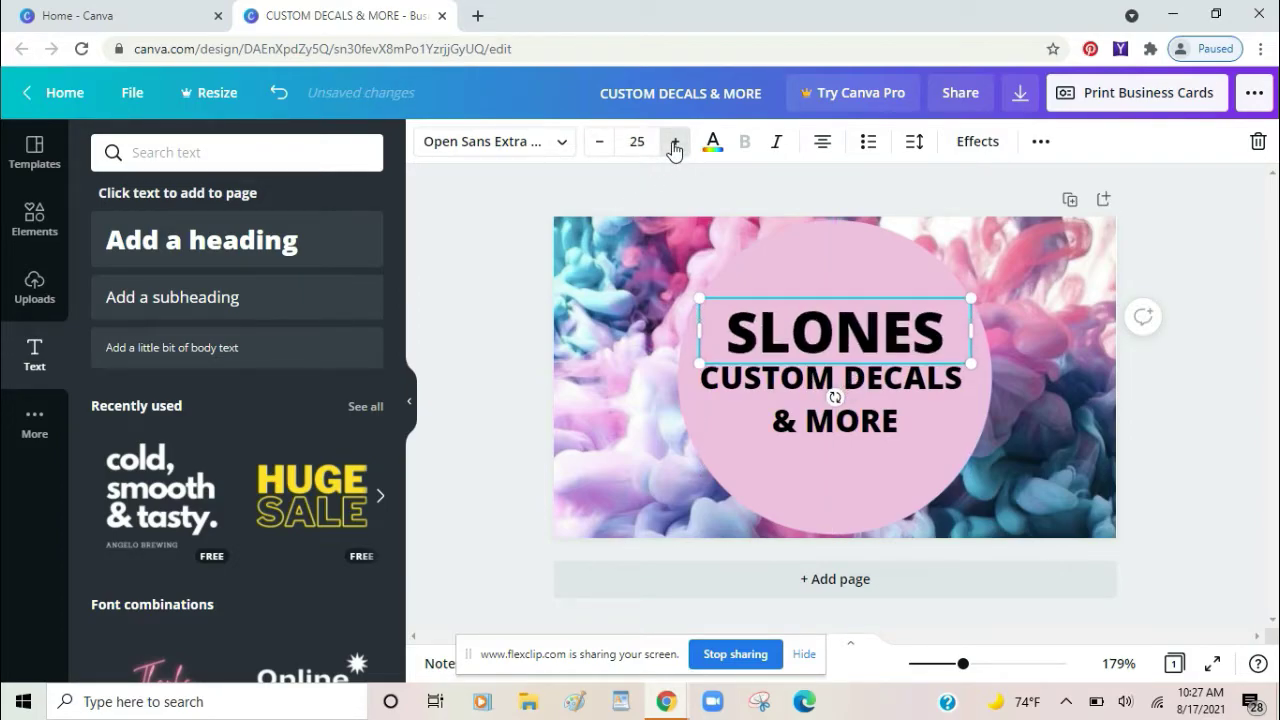
pyautogui.click(675, 142)
pyautogui.click(675, 142)
pyautogui.click(600, 142)
pyautogui.click(600, 142)
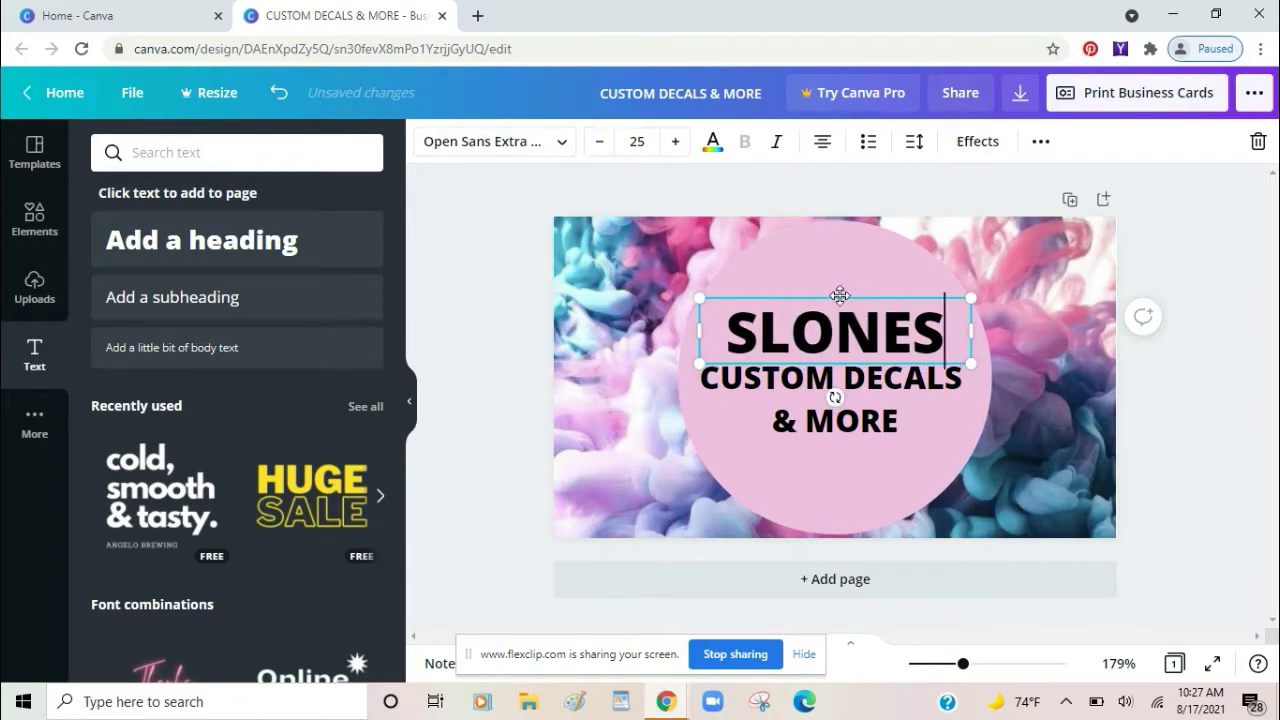
pyautogui.moveTo(834, 296); pyautogui.dragTo(836, 295)
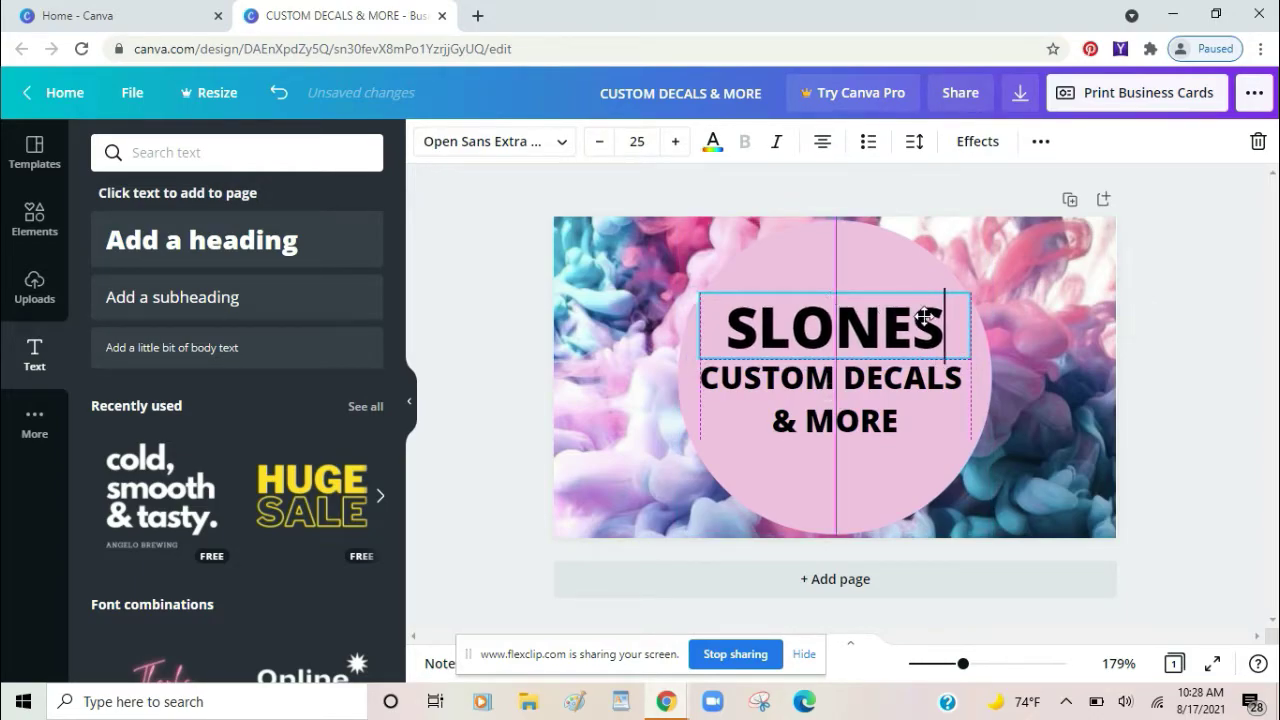
# - Try the Blueberry and Black Bones fonts on the "SLONES" heading
pyautogui.moveTo(942, 325); pyautogui.dragTo(728, 322)
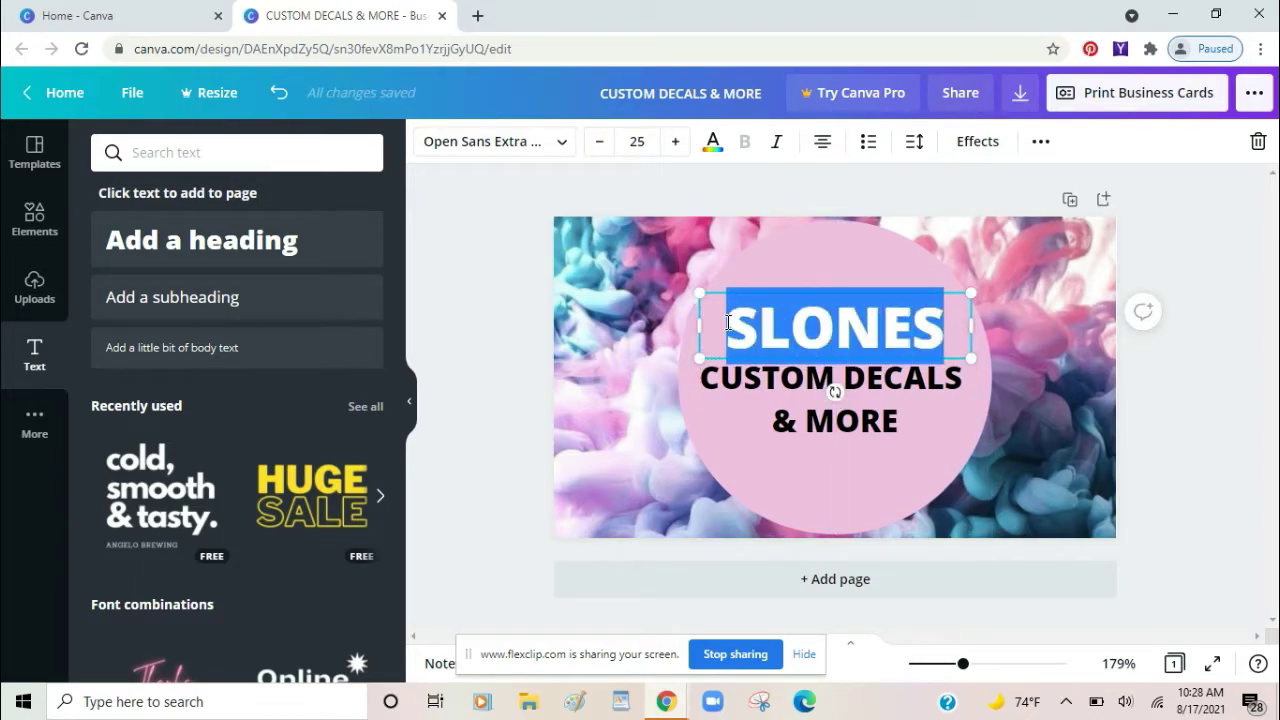
pyautogui.click(540, 150)
pyautogui.click(232, 322)
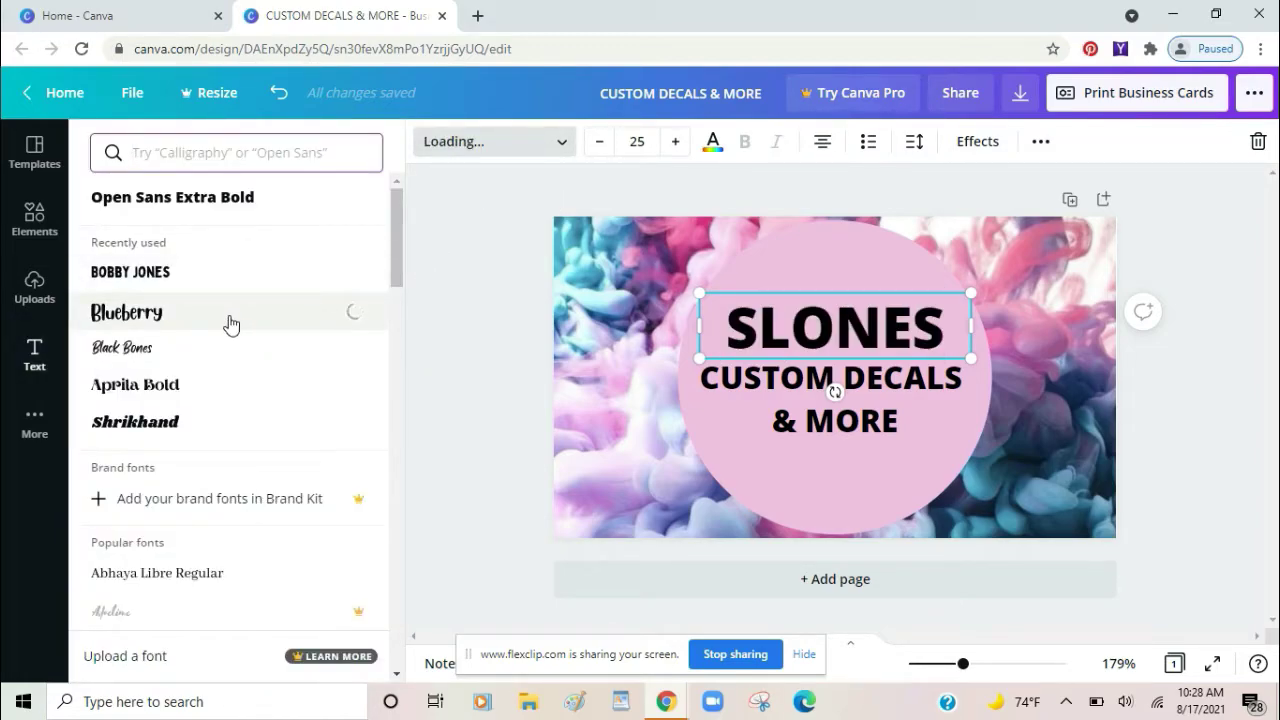
pyautogui.click(221, 347)
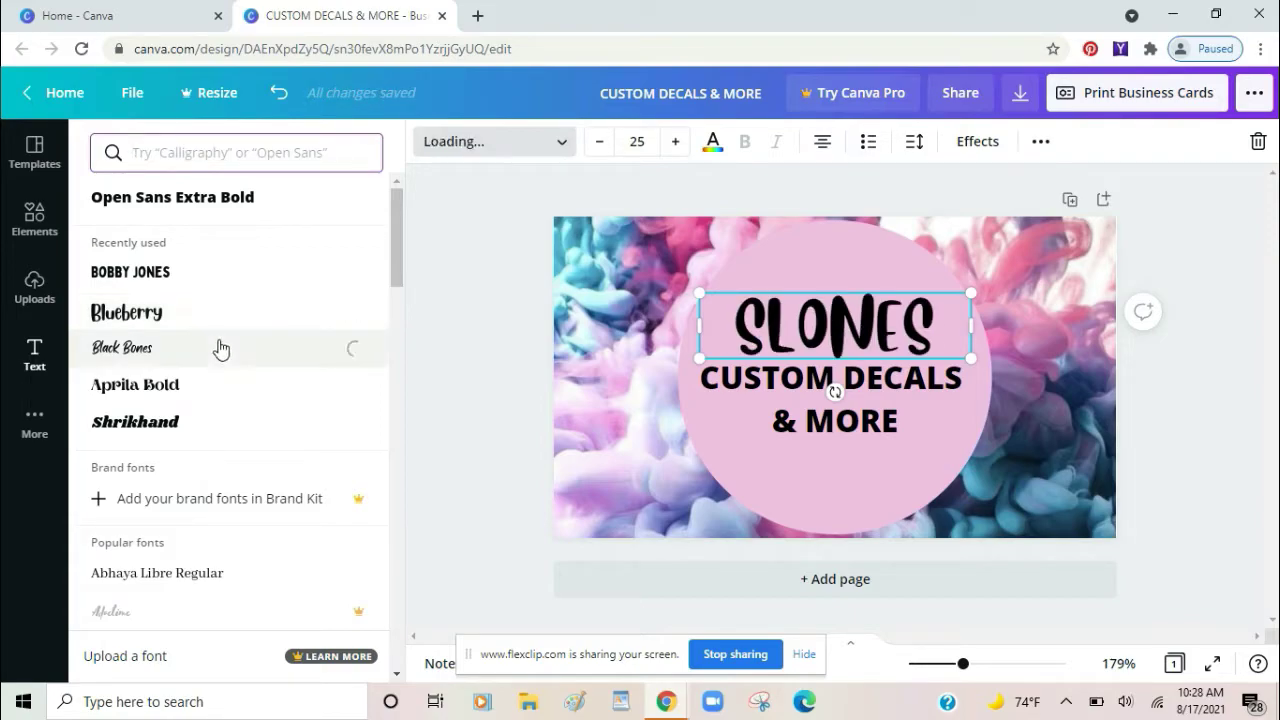
# - Try various fonts from further down the font list on the "SLONES" heading, including Lobster
pyautogui.moveTo(398, 262); pyautogui.dragTo(398, 585)
pyautogui.click(215, 290)
pyautogui.moveTo(400, 520); pyautogui.dragTo(399, 614)
pyautogui.click(150, 437)
pyautogui.click(314, 443)
pyautogui.click(230, 298)
pyautogui.click(230, 430)
pyautogui.moveTo(398, 613); pyautogui.dragTo(398, 623)
pyautogui.click(395, 676)
pyautogui.scroll(-20, 242, 410)
pyautogui.click(240, 367)
pyautogui.click(242, 410)
pyautogui.moveTo(396, 618); pyautogui.dragTo(397, 633)
pyautogui.click(286, 482)
pyautogui.scroll(-5, 309, 366)
pyautogui.click(309, 340)
pyautogui.click(397, 676)
pyautogui.click(397, 676)
pyautogui.scroll(-3, 343, 340)
pyautogui.click(343, 340)
pyautogui.moveTo(397, 628); pyautogui.dragTo(397, 634)
pyautogui.click(110, 485)
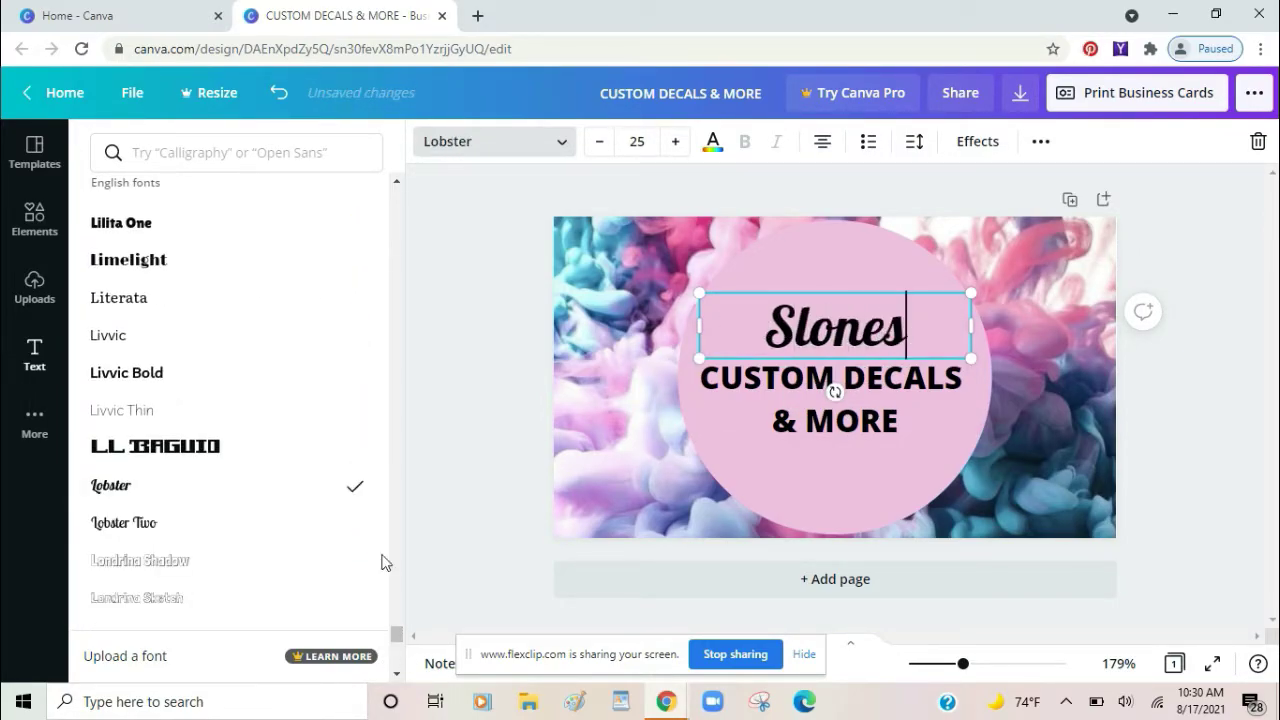
# - Try the recently used Black Bones, Shrikhand, Bobby Jones and Blueberry fonts and some further list fonts on the "Slones" heading
pyautogui.scroll(20, 300, 400)
pyautogui.click(300, 347)
pyautogui.click(290, 421)
pyautogui.click(205, 274)
pyautogui.click(152, 312)
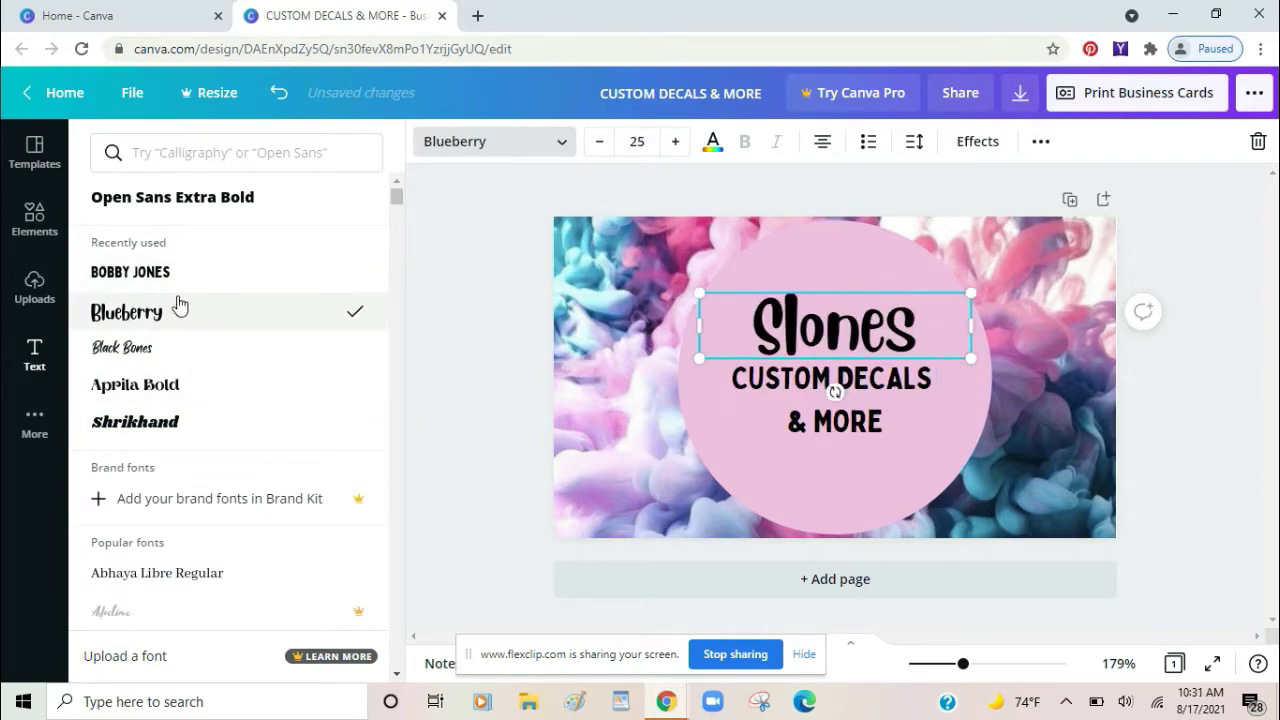
pyautogui.scroll(-20, 289, 340)
pyautogui.click(289, 330)
pyautogui.scroll(-10, 300, 400)
pyautogui.click(300, 305)
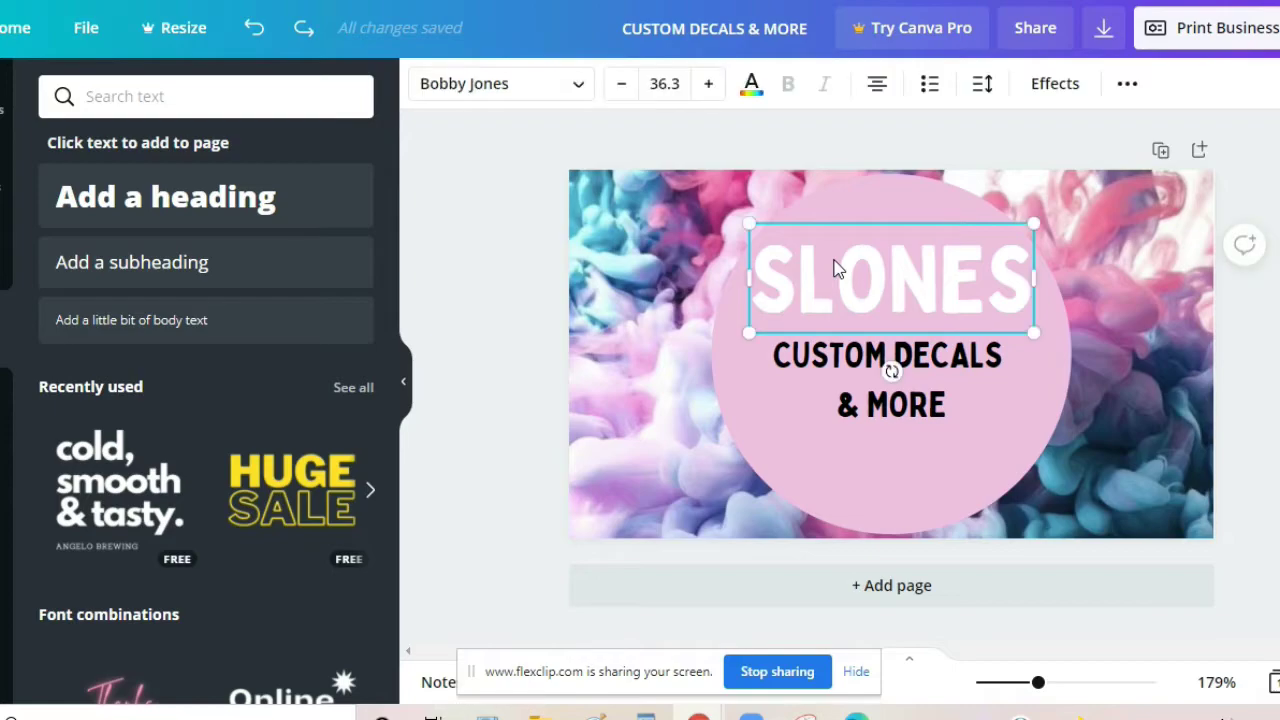
# - Try the Hollow text effect on the "SLONES" heading and apply the Splice effect instead
pyautogui.click(509, 105)
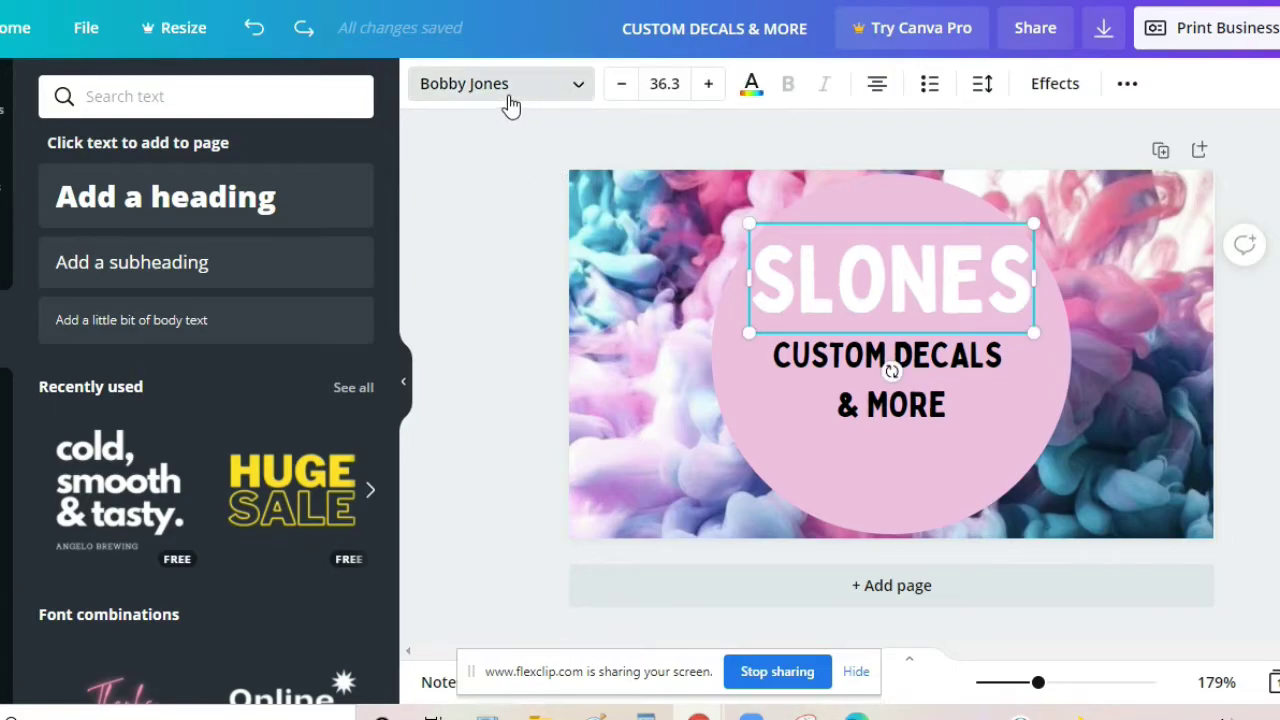
pyautogui.click(910, 239)
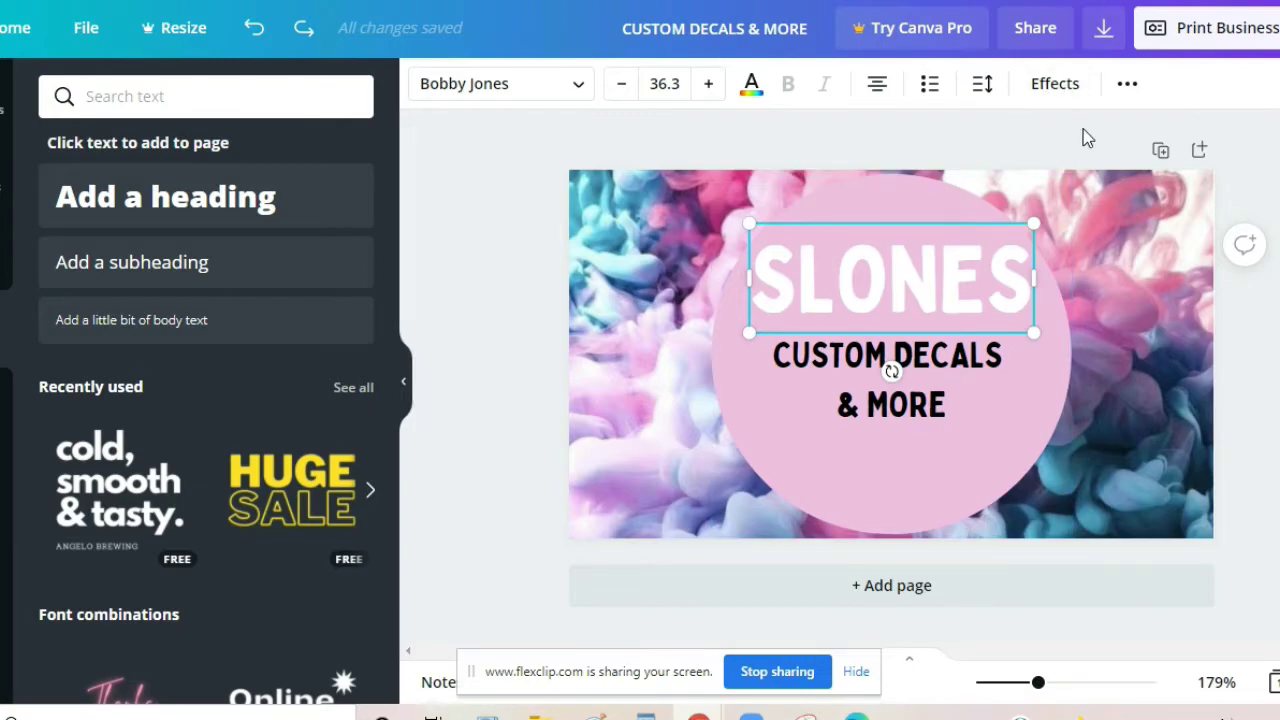
pyautogui.click(1064, 92)
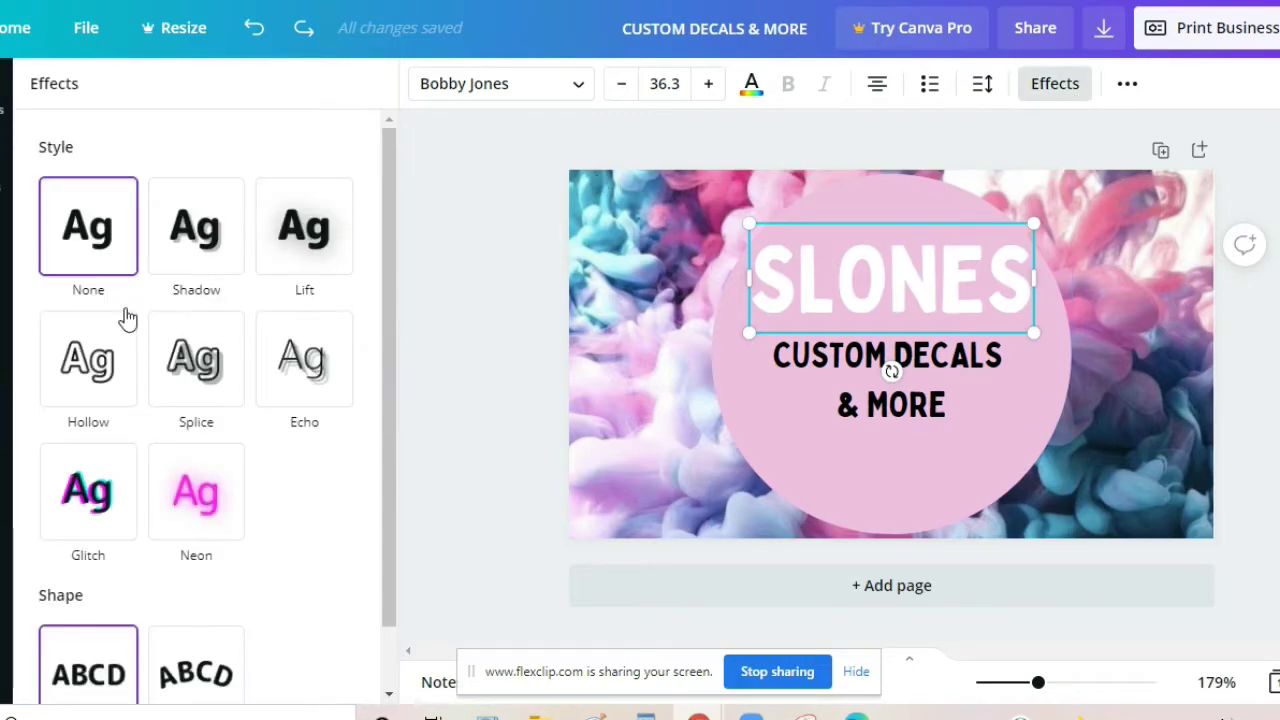
pyautogui.click(127, 380)
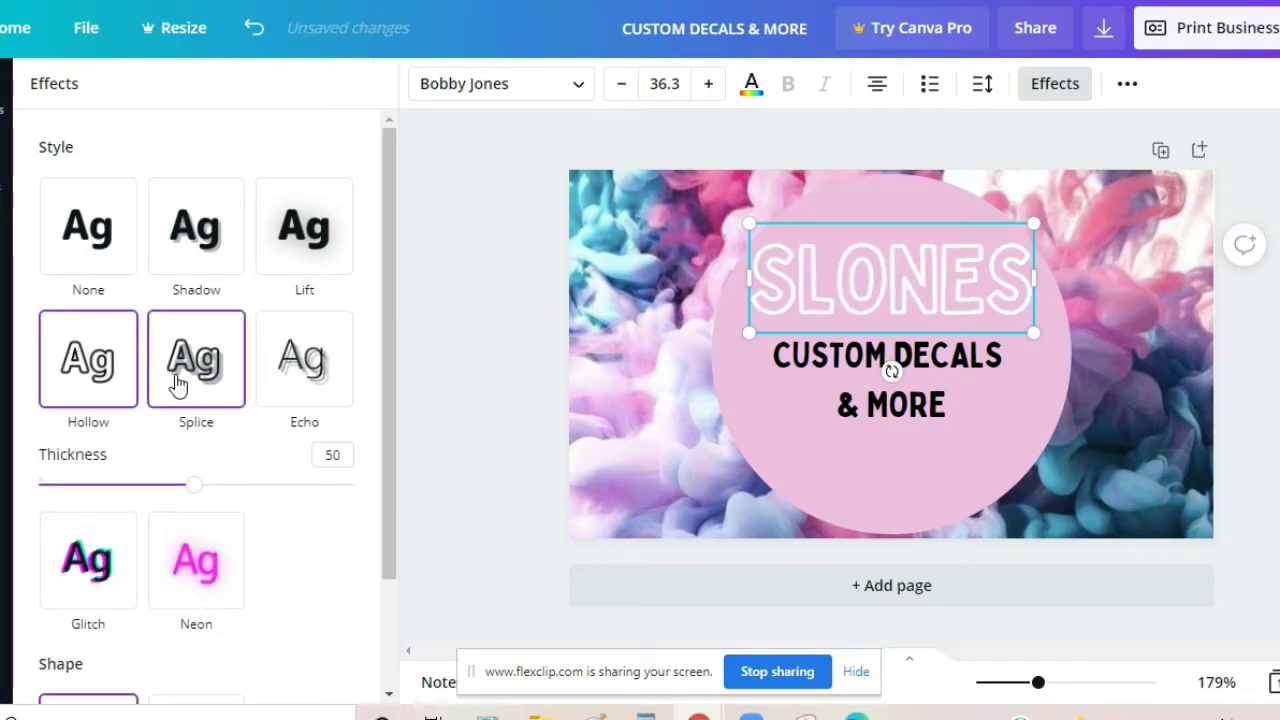
pyautogui.click(178, 385)
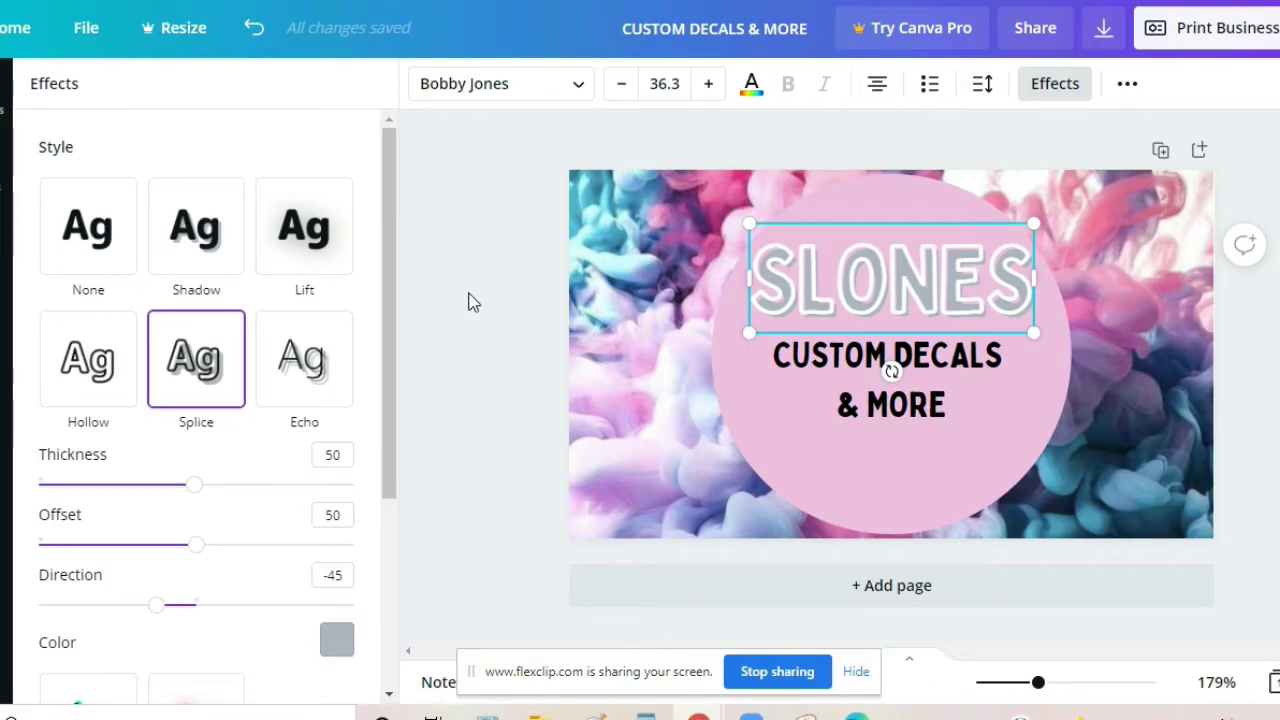
# - Try black and light grey as the Splice effect colour on the "SLONES" heading and undo both colour changes
pyautogui.click(337, 640)
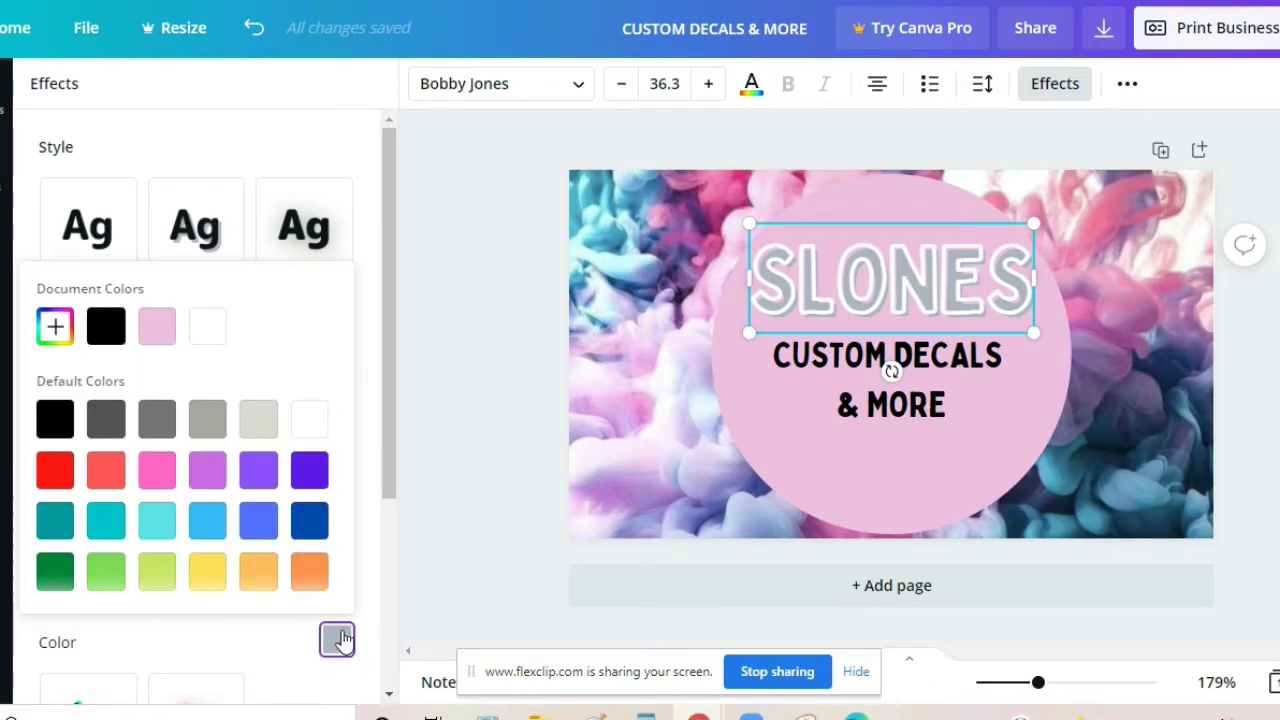
pyautogui.click(106, 330)
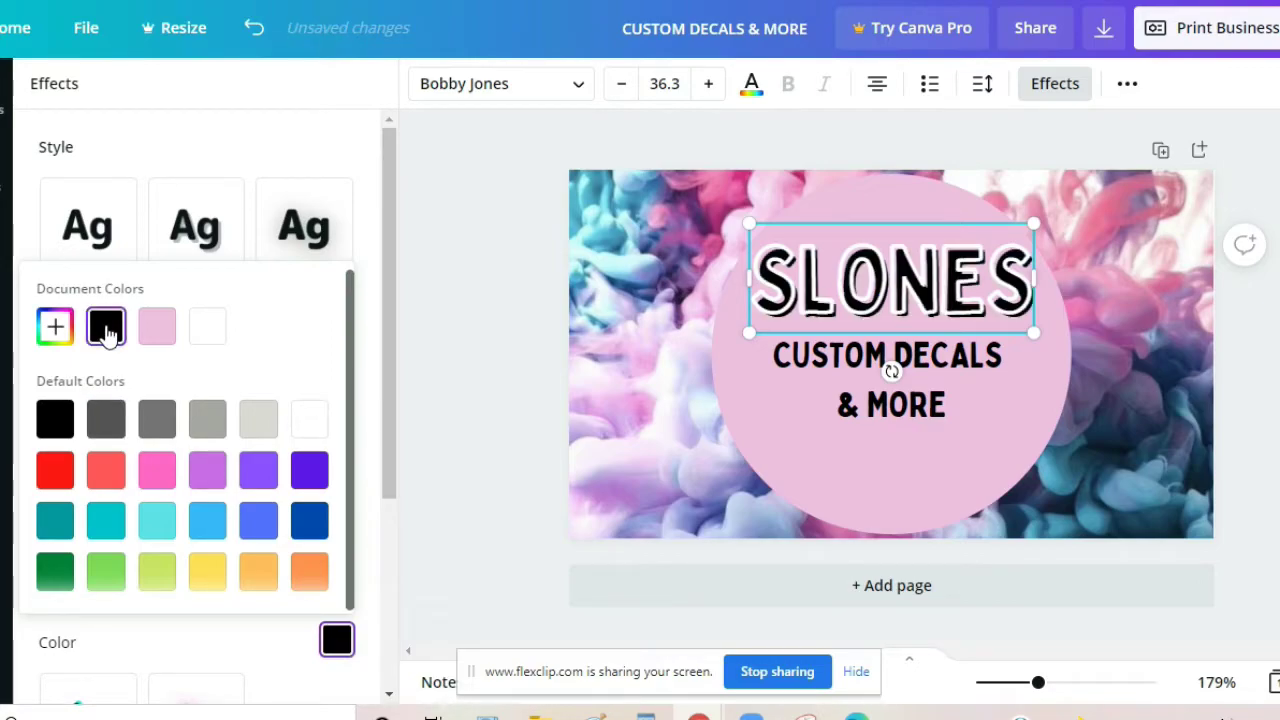
pyautogui.click(258, 420)
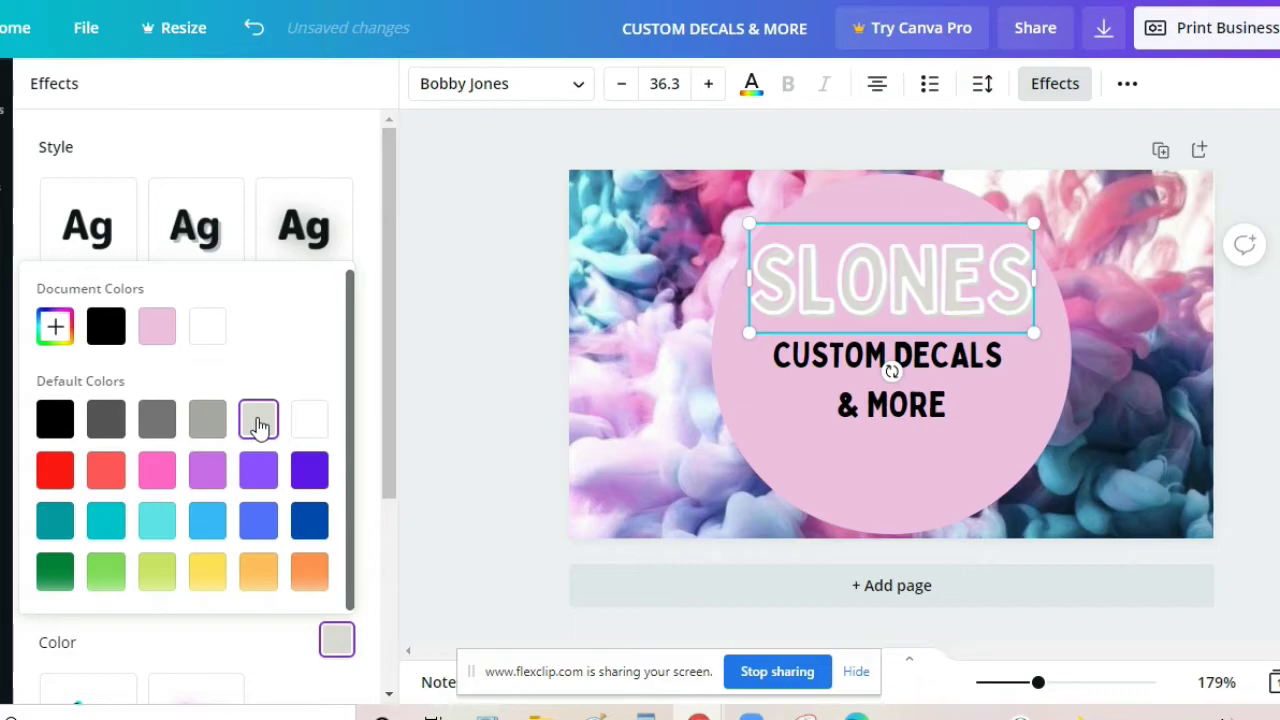
pyautogui.hotkey('ctrl', 'z')
pyautogui.hotkey('ctrl', 'z')
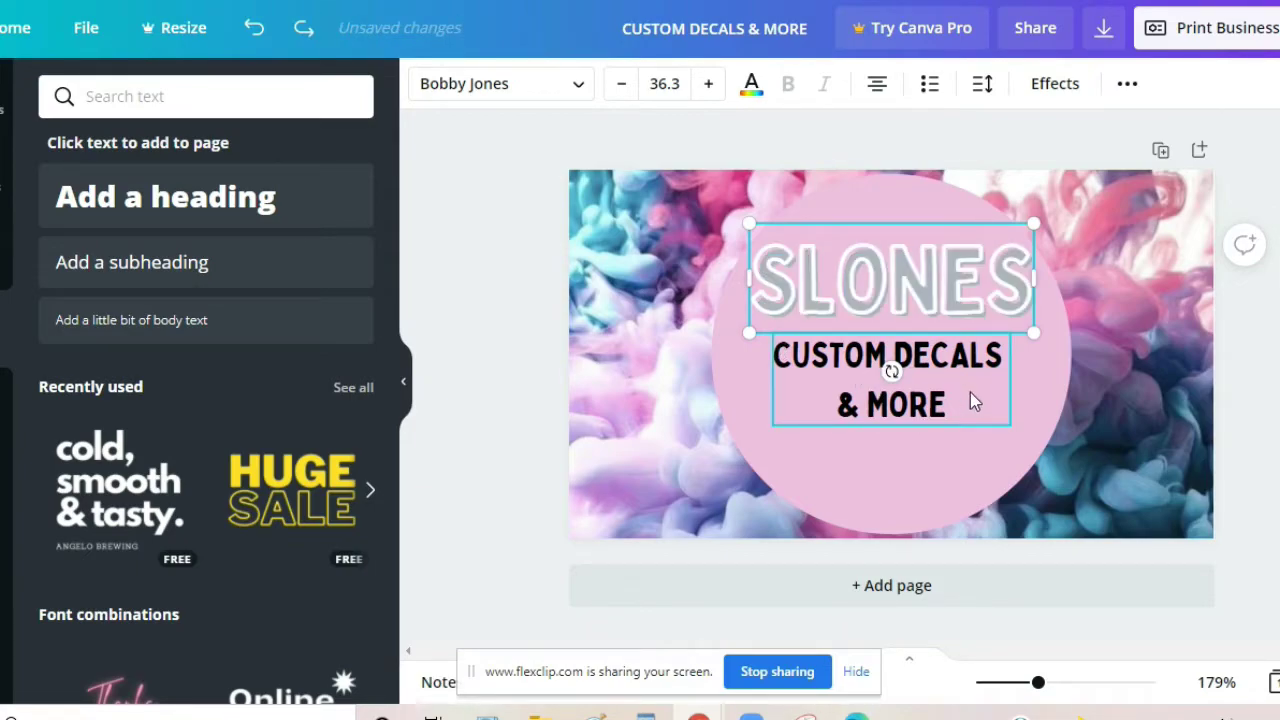
# - Reduce the line spacing of the "CUSTOM DECALS & MORE" text slightly so its two lines sit closer together
pyautogui.click(930, 365)
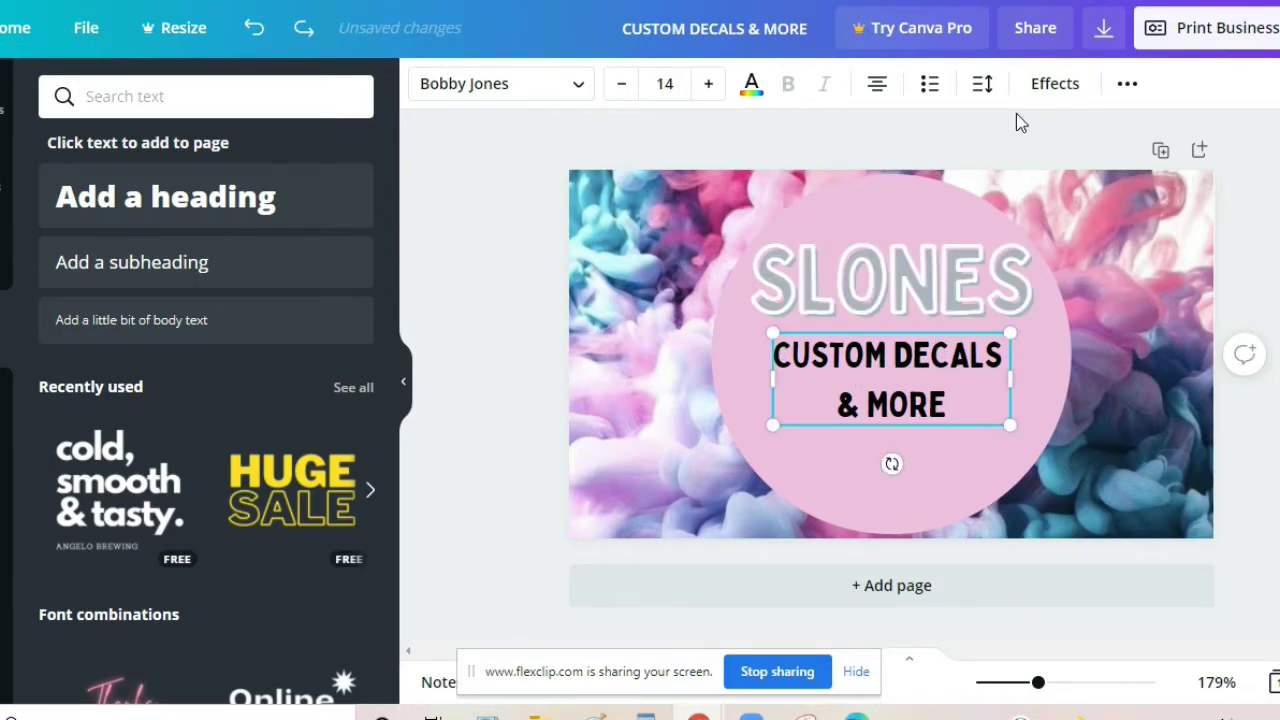
pyautogui.click(985, 86)
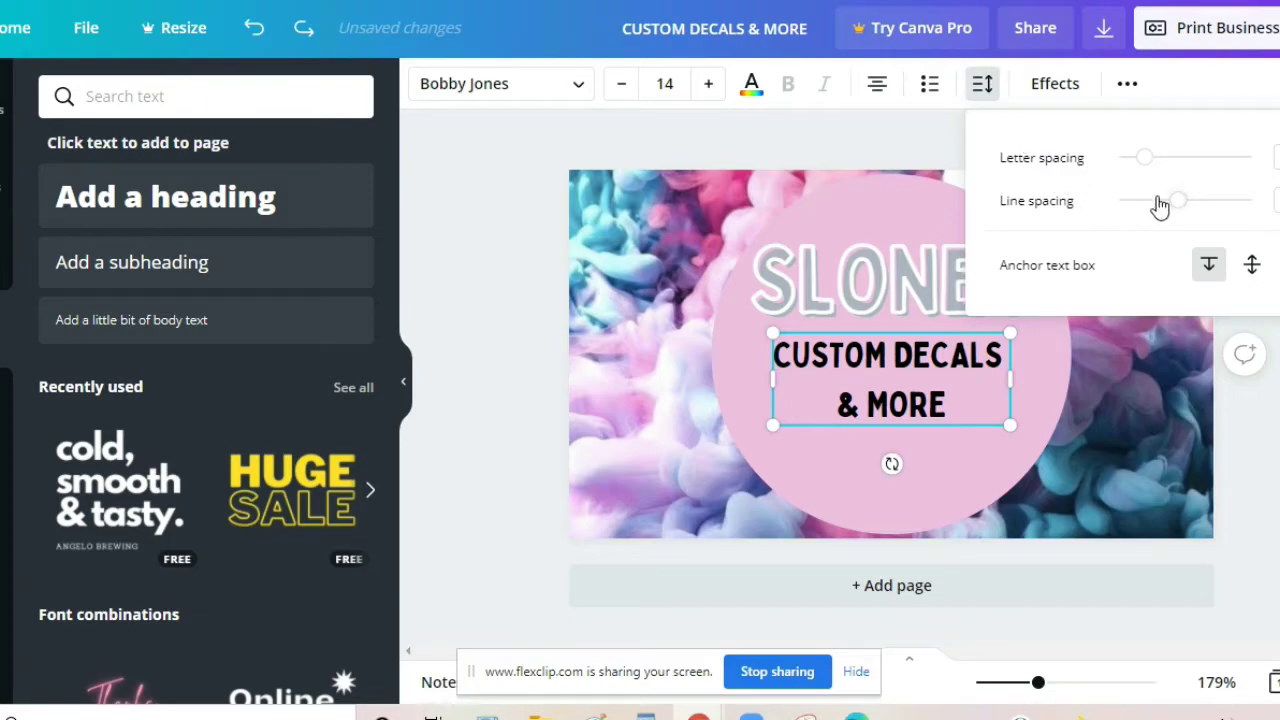
pyautogui.moveTo(1172, 207); pyautogui.dragTo(1160, 203)
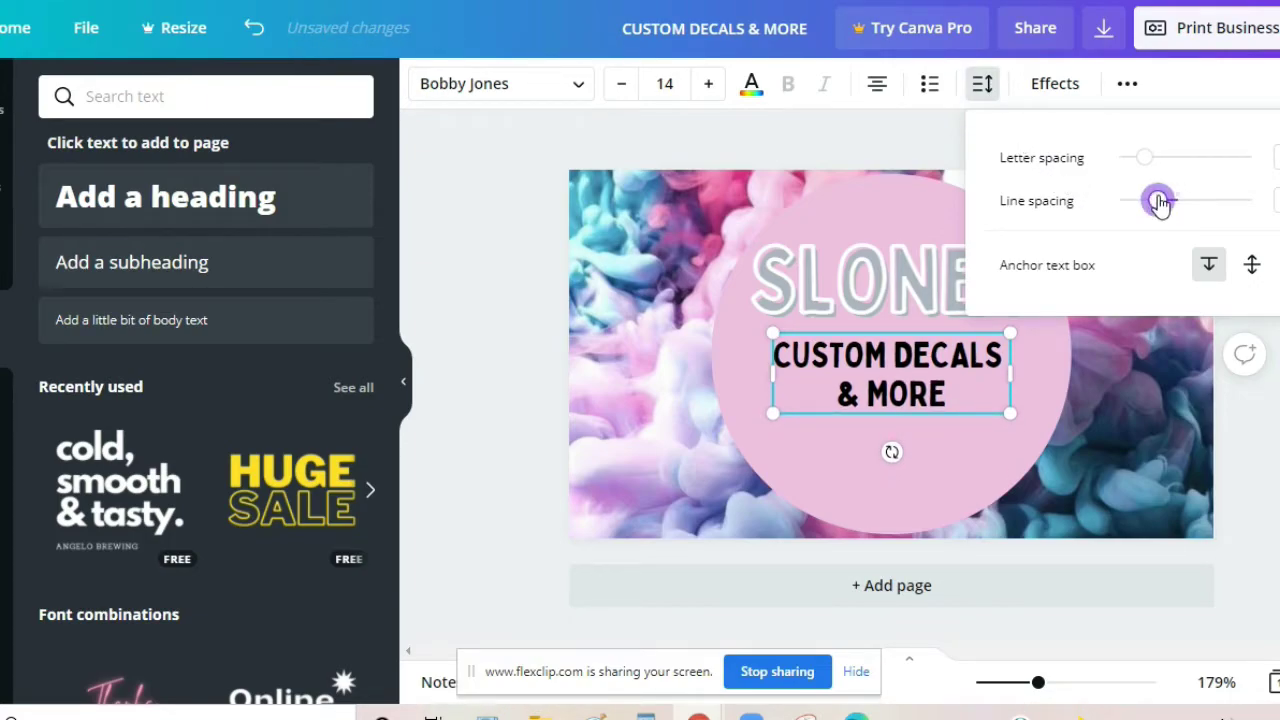
pyautogui.click(489, 316)
pyautogui.click(489, 316)
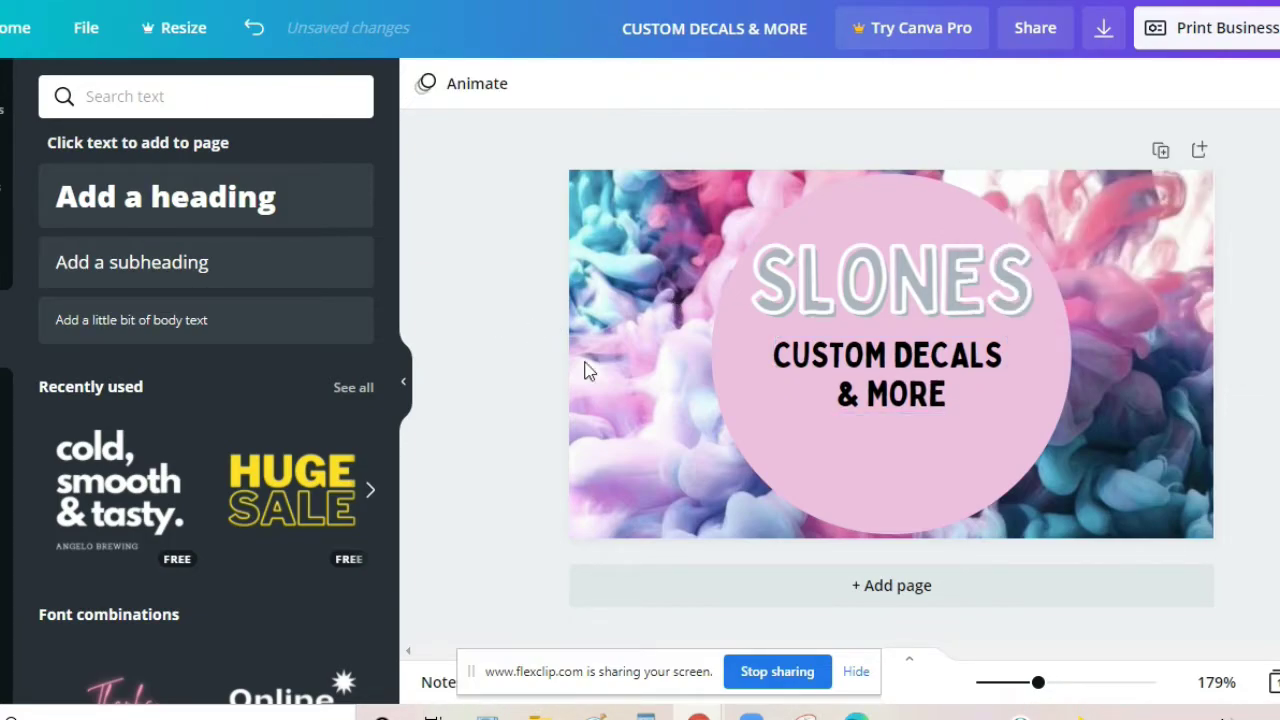
# - Try to put "CUSTOM DECALS & MORE" on one line by widening its text box and removing the line break, and restore the break
pyautogui.click(613, 310)
pyautogui.moveTo(808, 348); pyautogui.dragTo(823, 355)
pyautogui.moveTo(757, 322); pyautogui.dragTo(751, 323)
pyautogui.click(675, 423)
pyautogui.moveTo(663, 423); pyautogui.dragTo(559, 428)
pyautogui.moveTo(720, 413); pyautogui.dragTo(848, 413)
pyautogui.click(563, 443)
pyautogui.press('BackSpace')
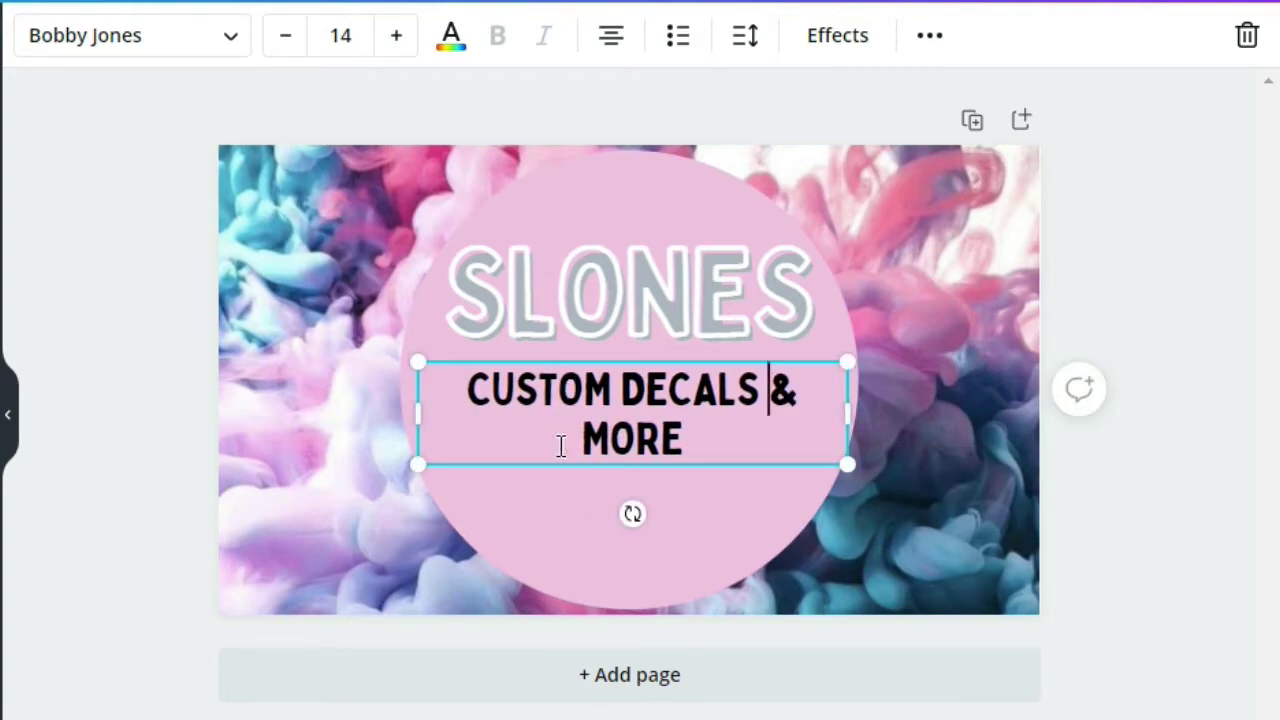
pyautogui.moveTo(397, 410); pyautogui.dragTo(411, 410)
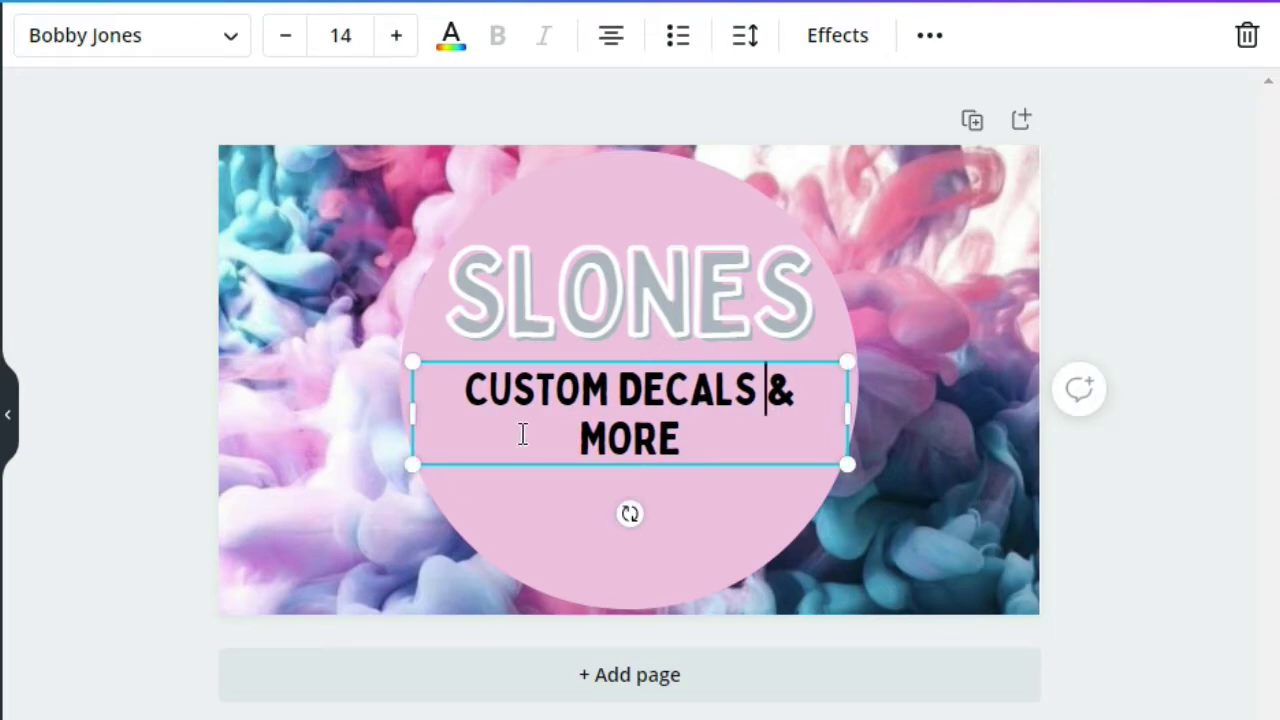
pyautogui.press('Return')
# - Narrow the "CUSTOM DECALS & MORE" text box, enlarge it to font size 17.2 and centre it directly below the "SLONES" heading
pyautogui.moveTo(413, 413); pyautogui.dragTo(545, 414)
pyautogui.moveTo(543, 363); pyautogui.dragTo(476, 339)
pyautogui.moveTo(717, 334)
pyautogui.mouseDown()
pyautogui.moveTo(680, 334)
pyautogui.moveTo(706, 337)
pyautogui.moveTo(686, 346)
pyautogui.moveTo(683, 374)
pyautogui.moveTo(704, 373)
pyautogui.moveTo(700, 341)
pyautogui.mouseUp()
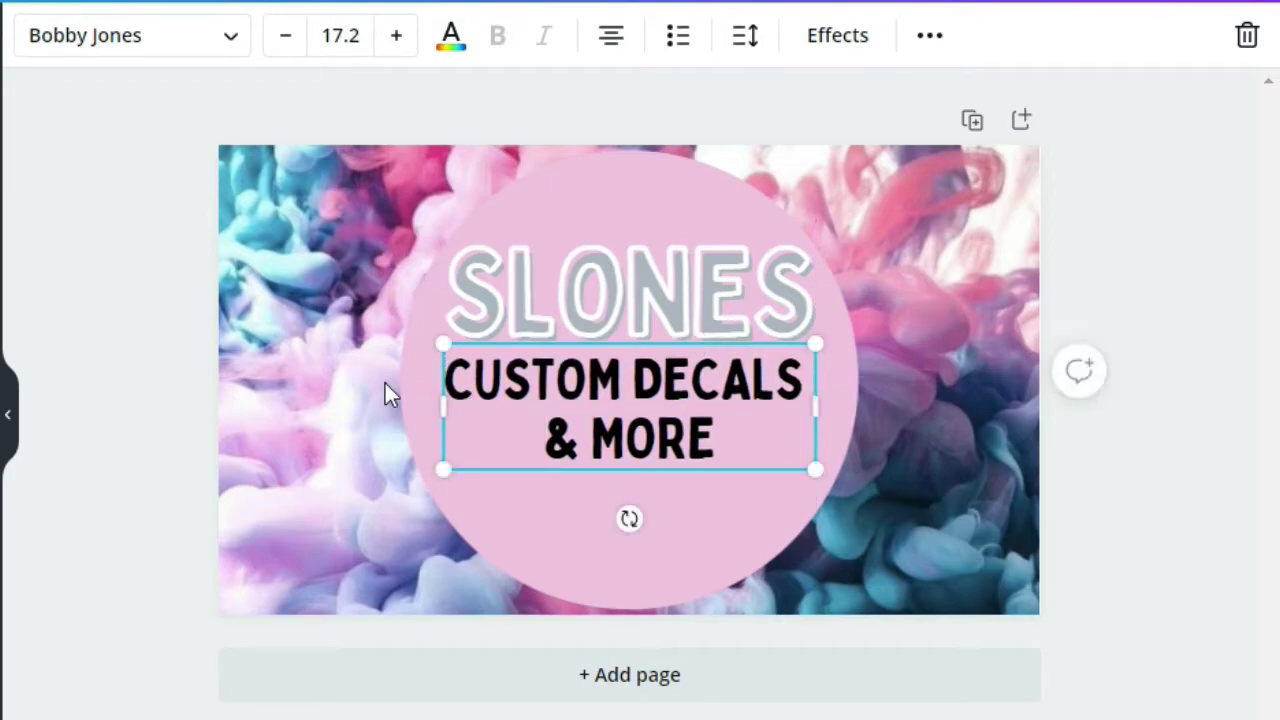
pyautogui.click(385, 388)
# - Add a subheading text box to the business card
pyautogui.click(98, 378)
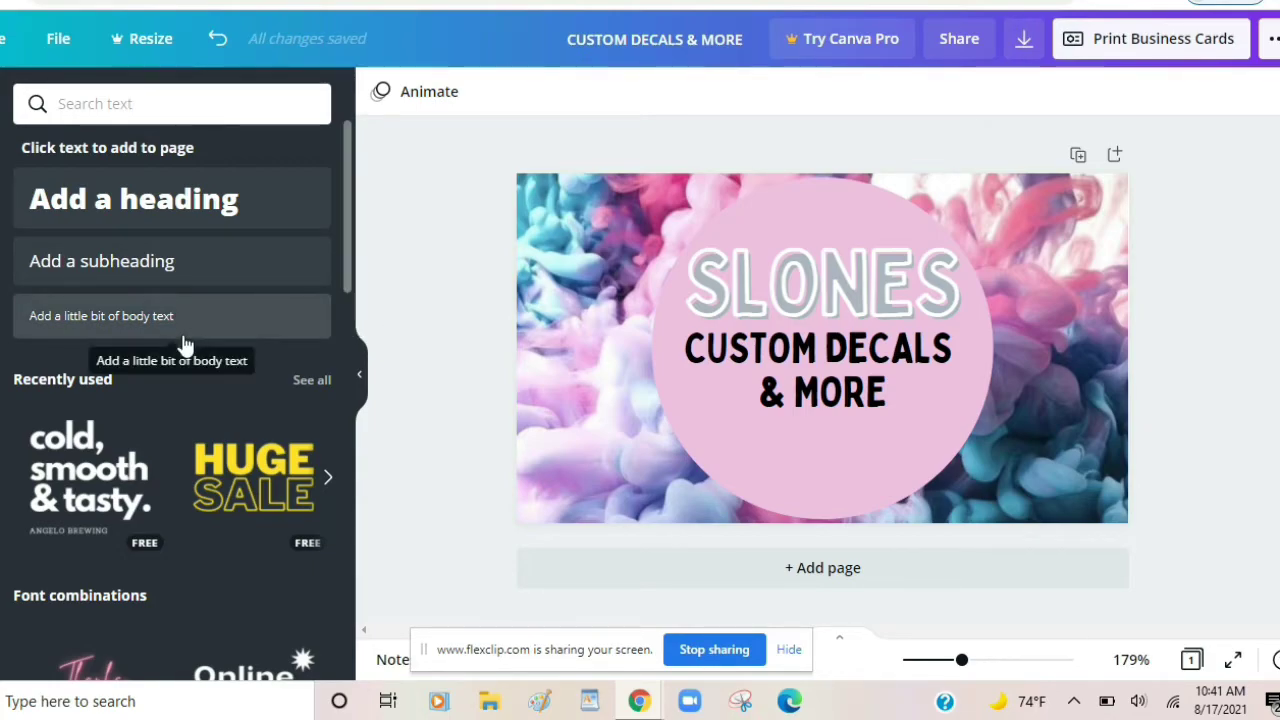
pyautogui.click(205, 278)
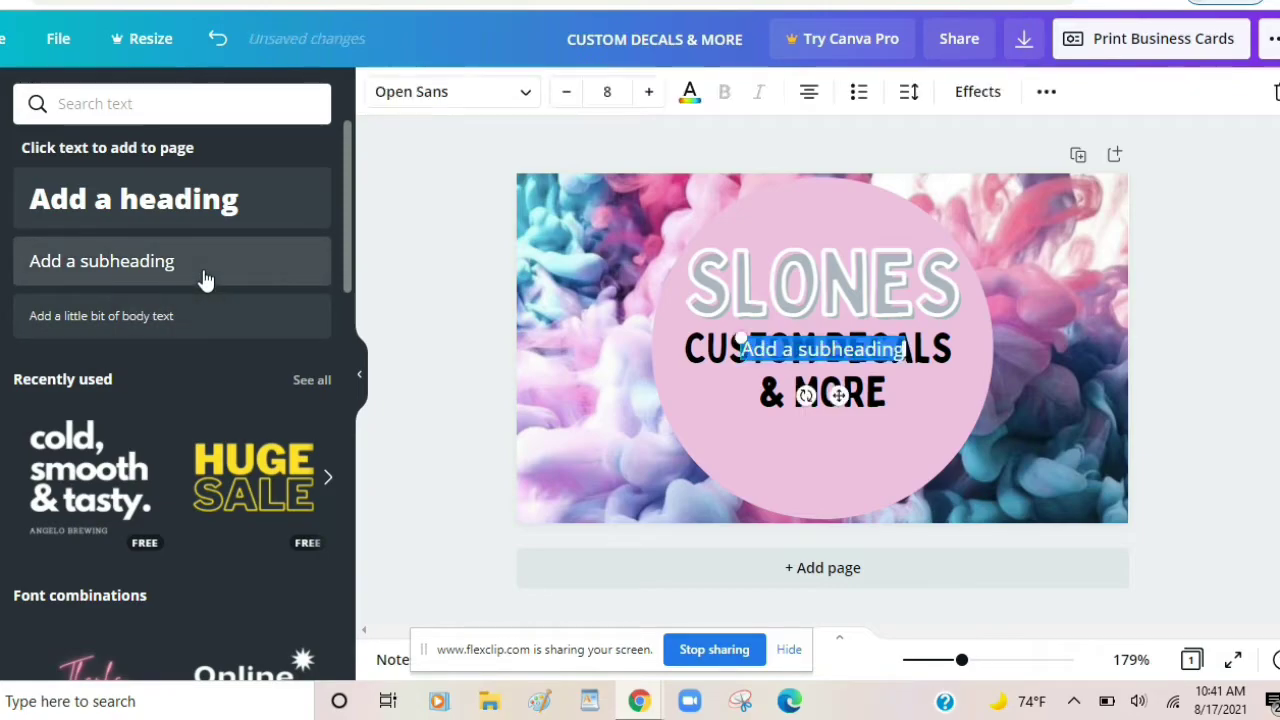